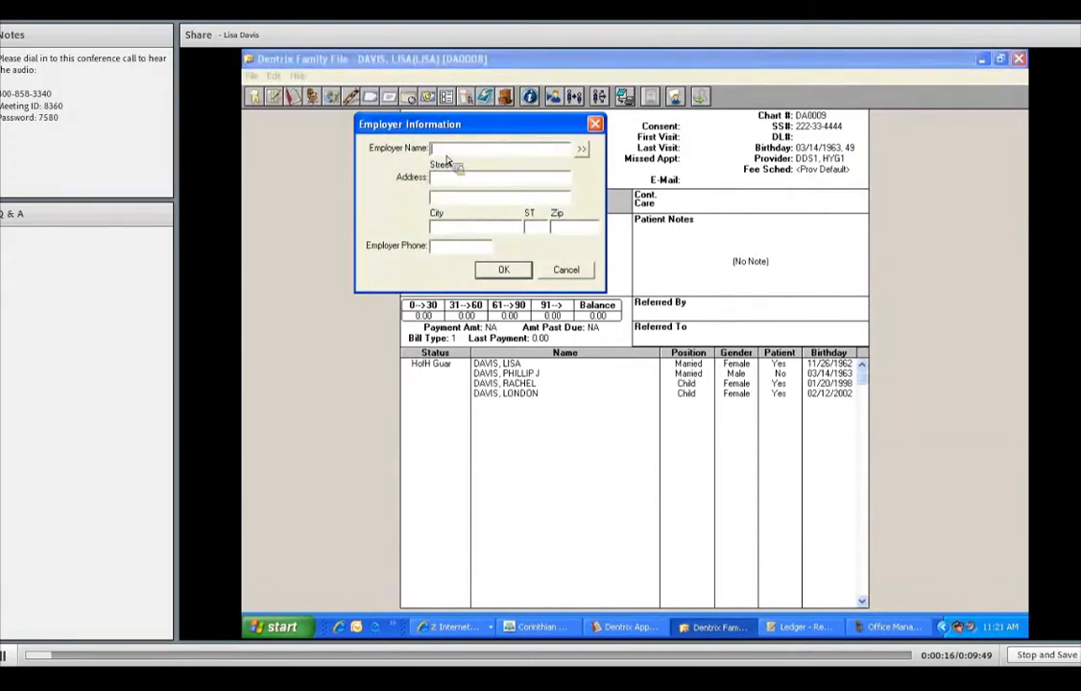
Set the insured parent's employer to the existing entry JC Penney - Active and save the employer information.
{"action": "type", "text": "JC PENNY"}
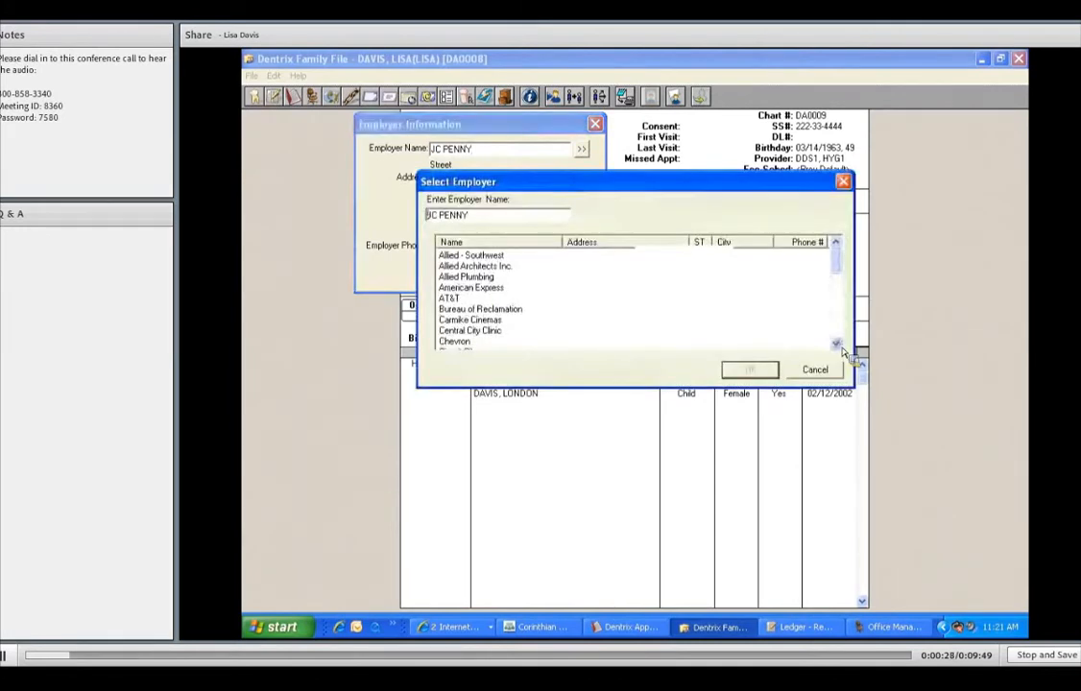
{"action": "scroll", "coordinate": [523, 341], "scroll_direction": "down", "scroll_amount": 4}
{"action": "left_click", "coordinate": [468, 322]}
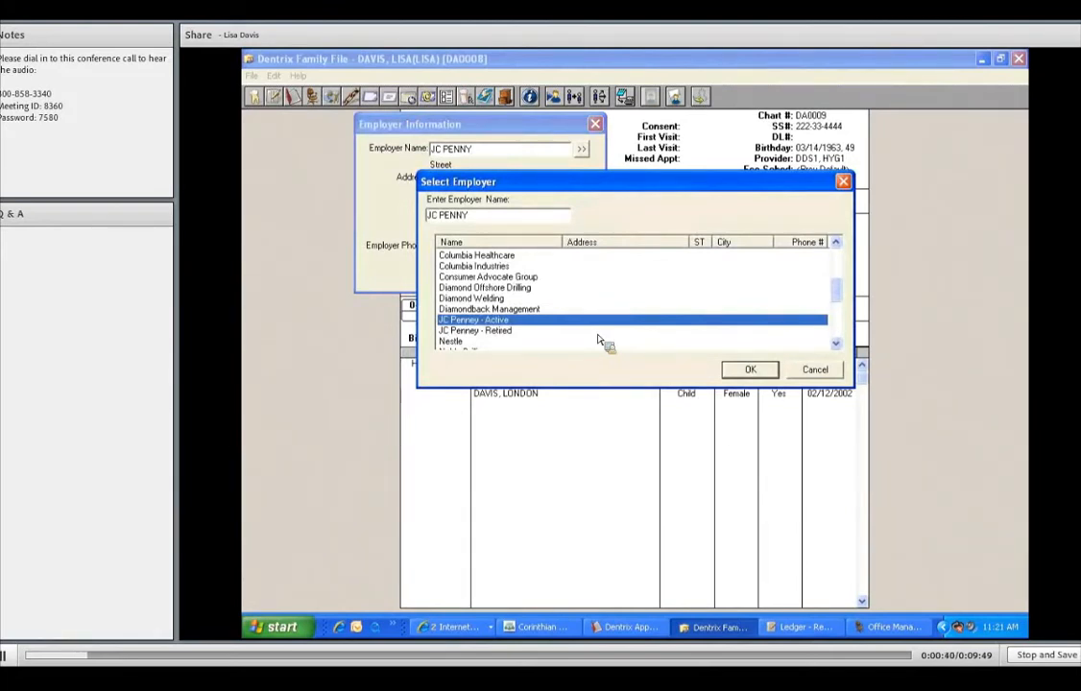
{"action": "left_click", "coordinate": [754, 370]}
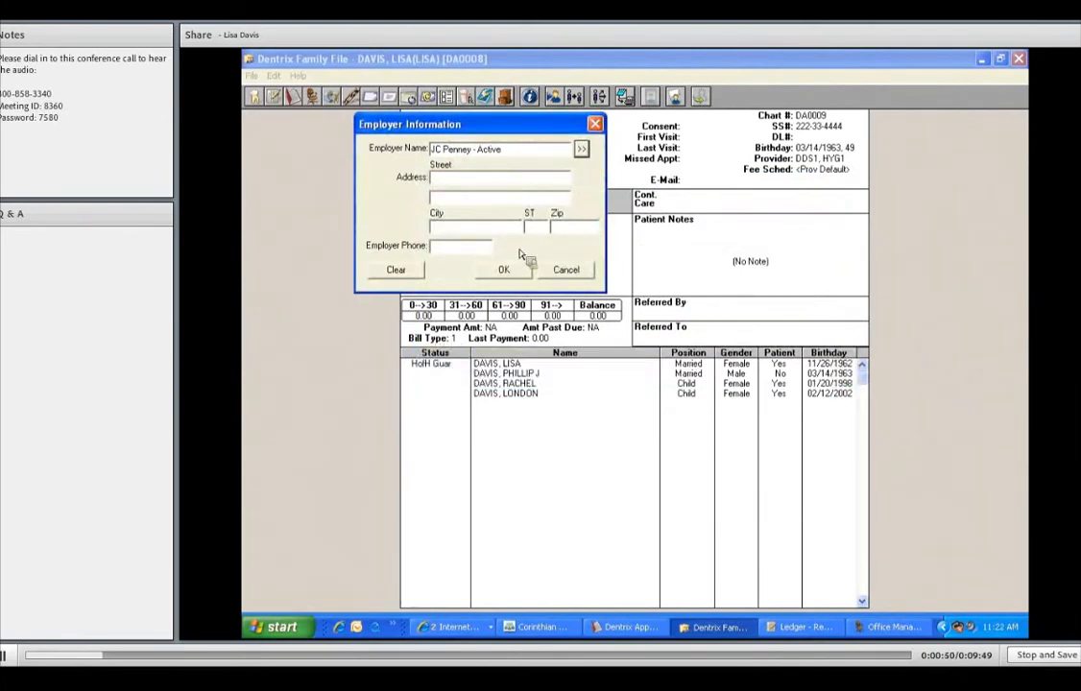
{"action": "key", "text": "Return"}
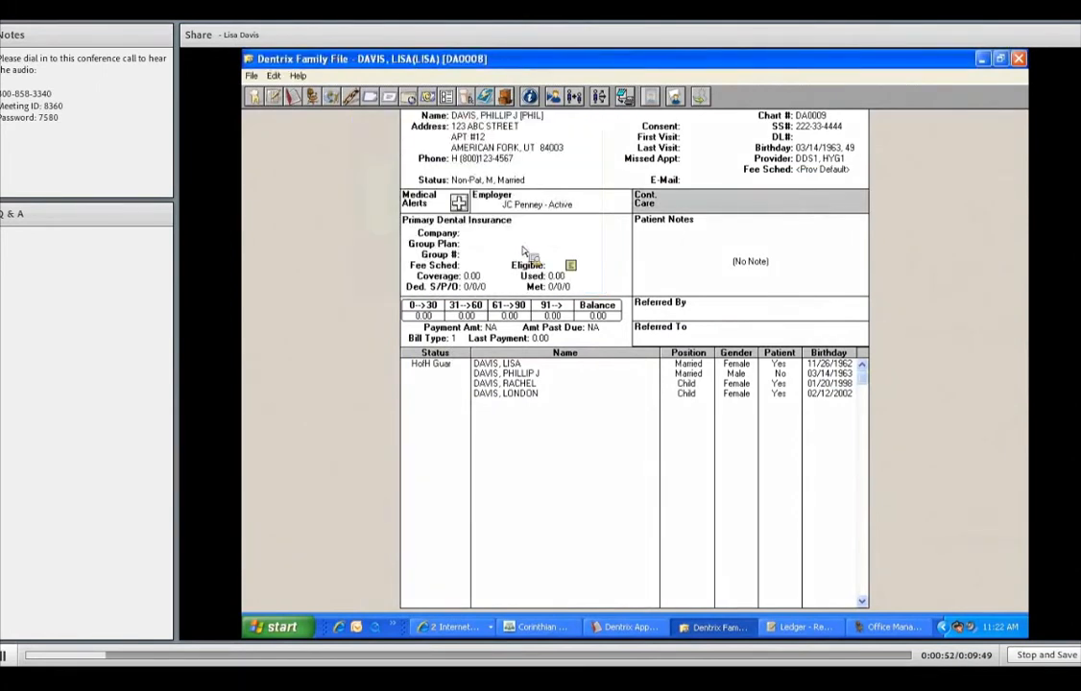
Assign the Aetna plan with group plan JC Penney as the insured parent's primary dental insurance.
{"action": "left_click", "coordinate": [524, 251]}
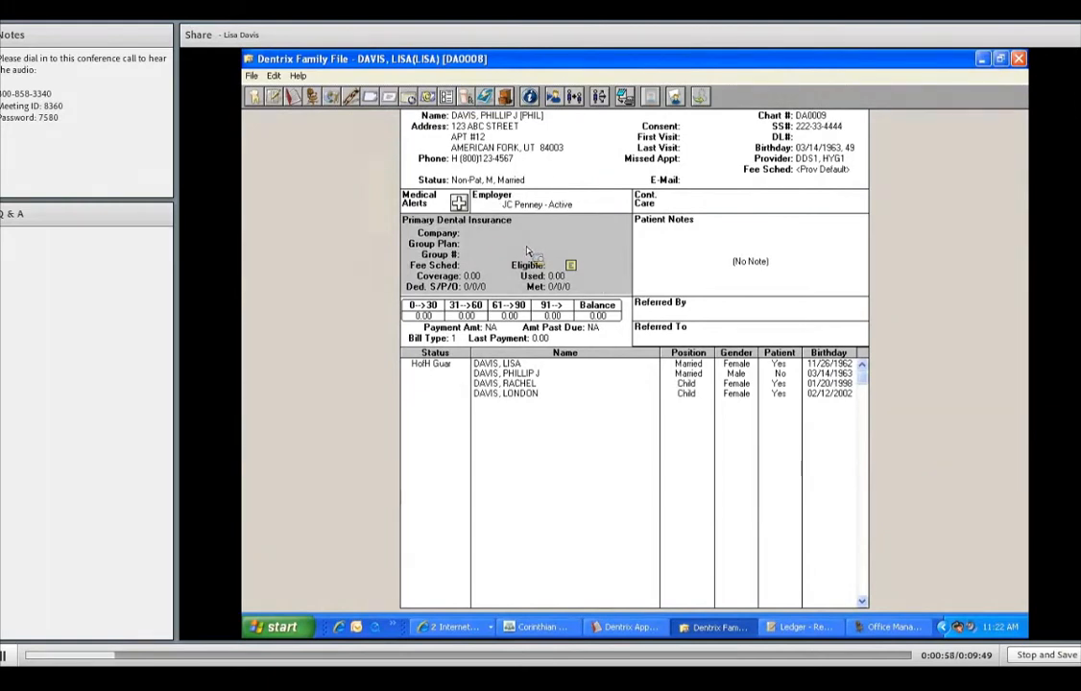
{"action": "left_click", "coordinate": [526, 98]}
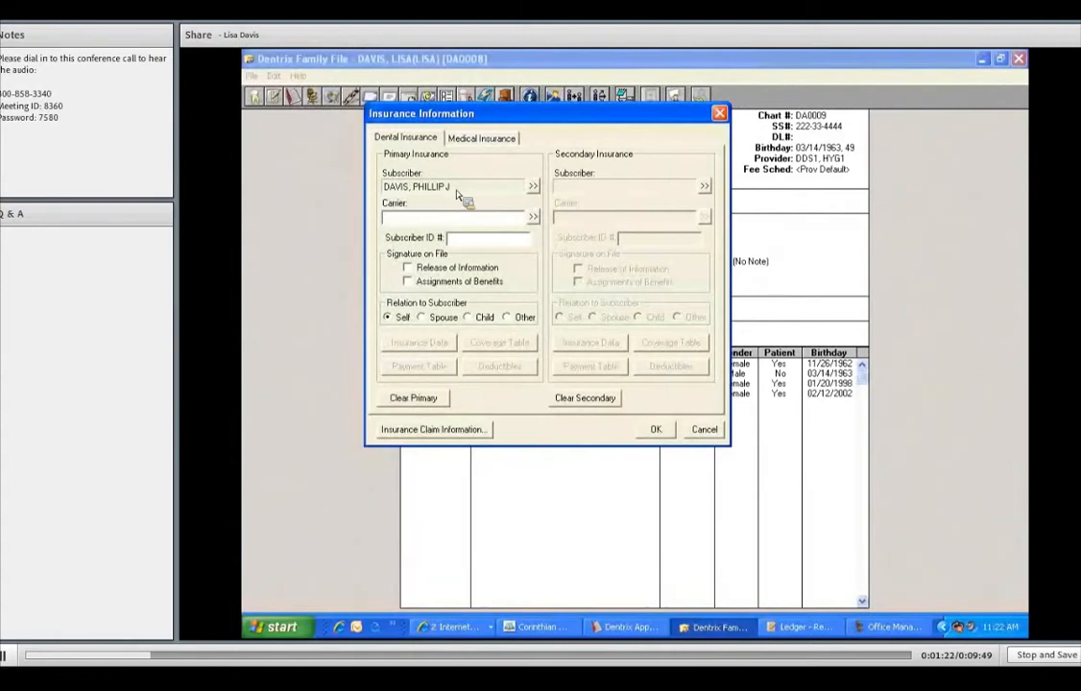
{"action": "left_click", "coordinate": [415, 222]}
{"action": "type", "text": "AETNA"}
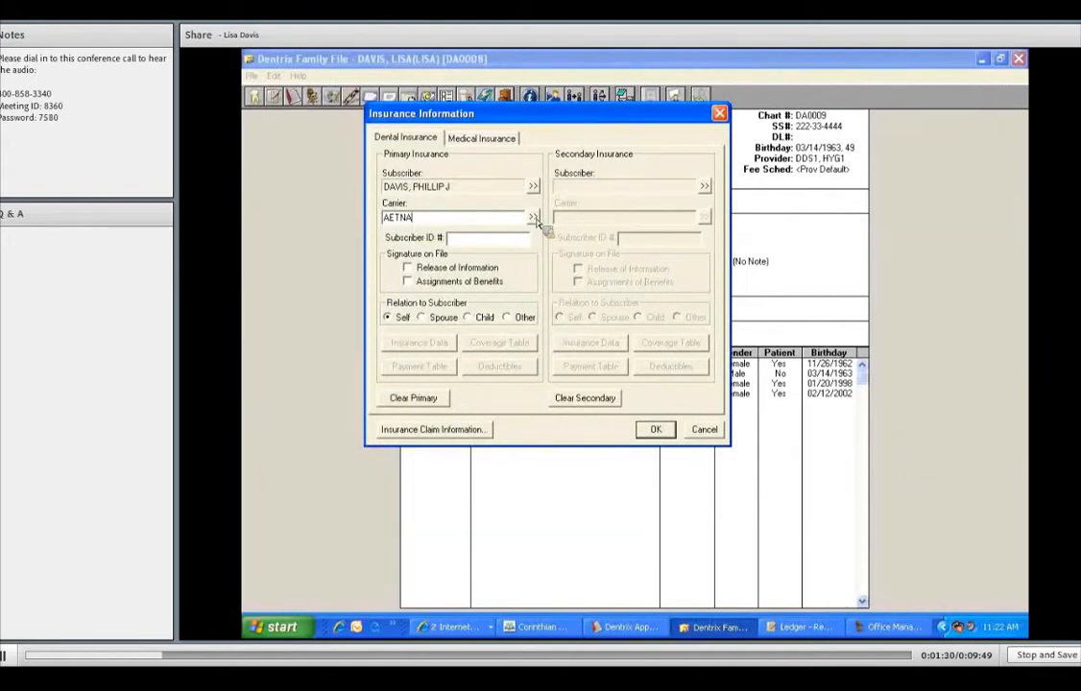
{"action": "left_click", "coordinate": [535, 219]}
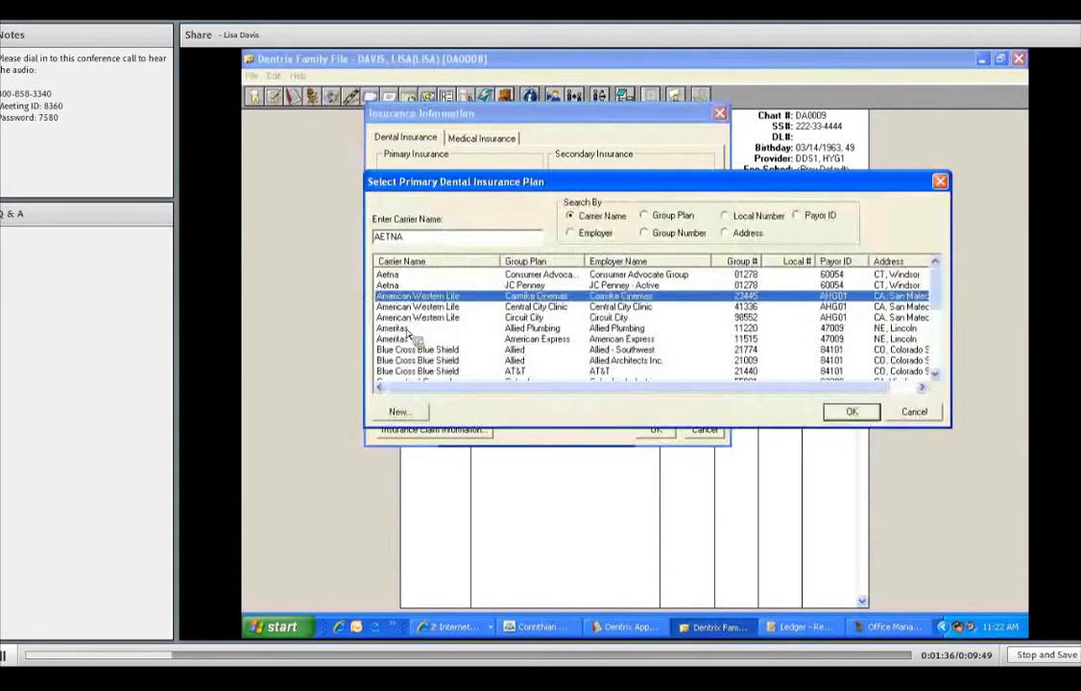
{"action": "left_click", "coordinate": [476, 328]}
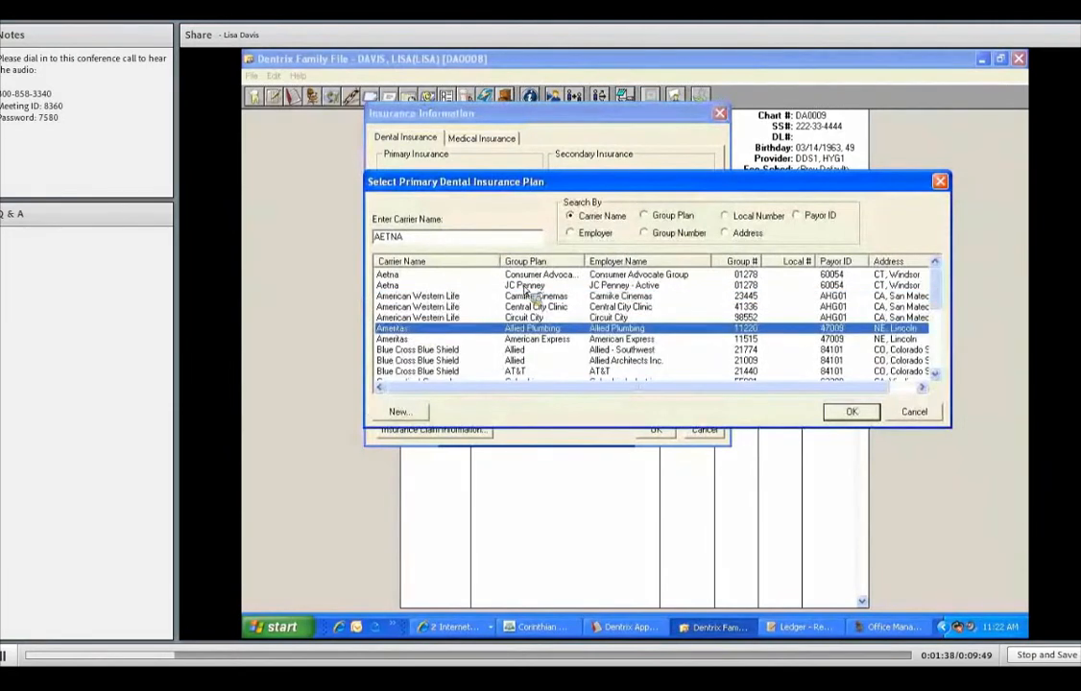
{"action": "left_click", "coordinate": [535, 286]}
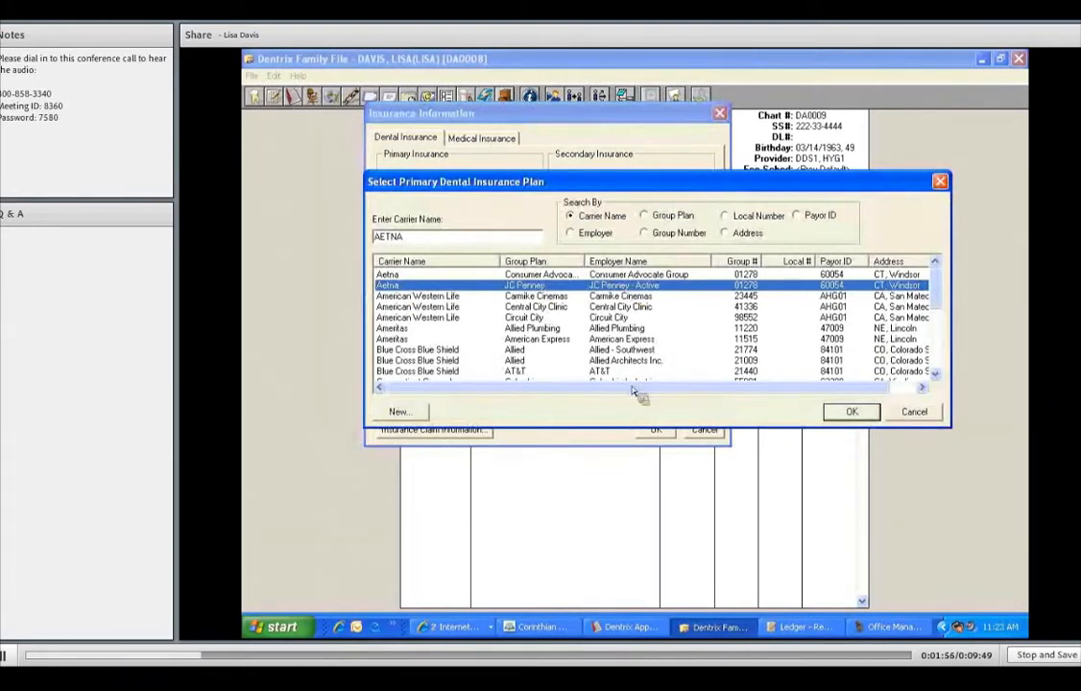
{"action": "left_click", "coordinate": [851, 412]}
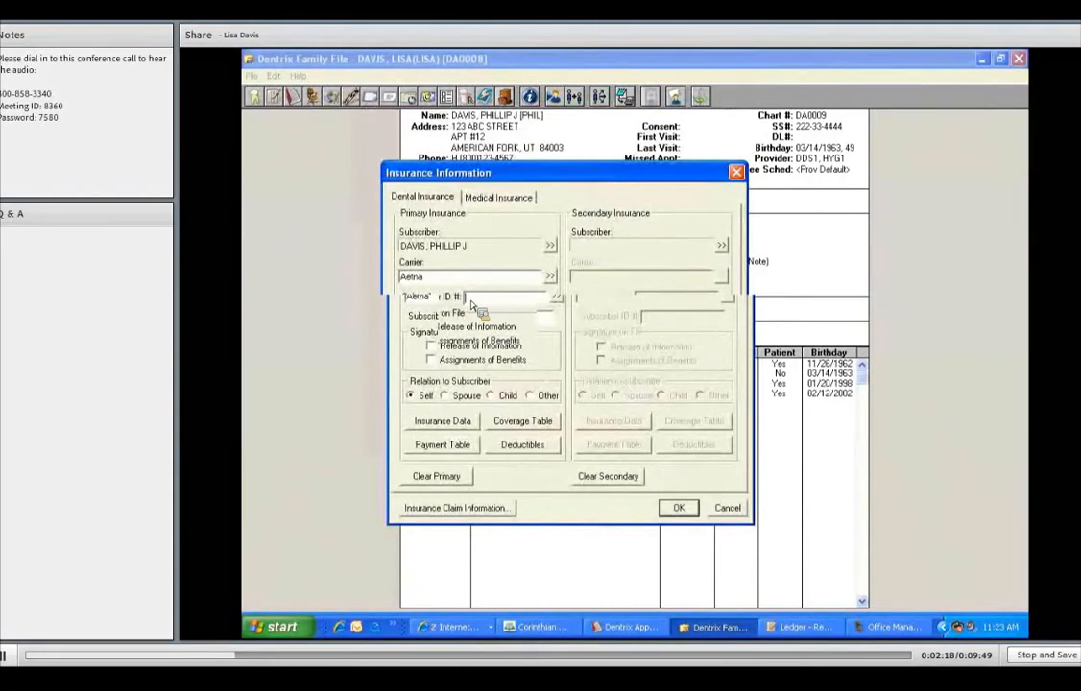
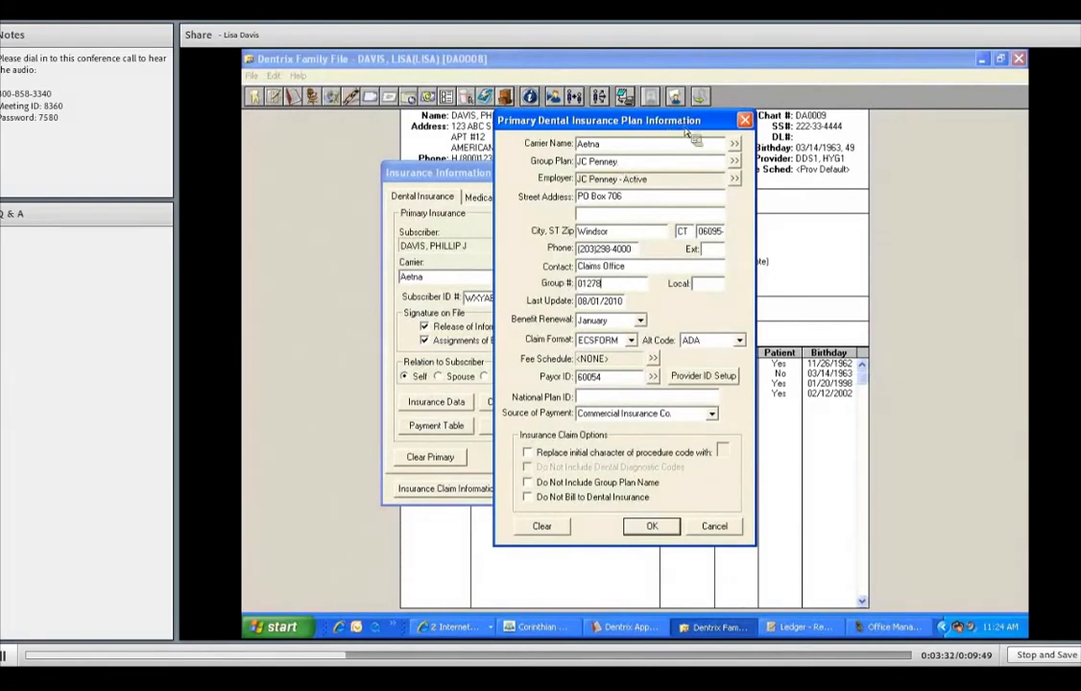
Enter the subscriber ID, mark release of information and assignment of benefits as signed, and accept the insurance plan data.
{"action": "left_click_drag", "start_coordinate": [604, 120], "coordinate": [654, 124]}
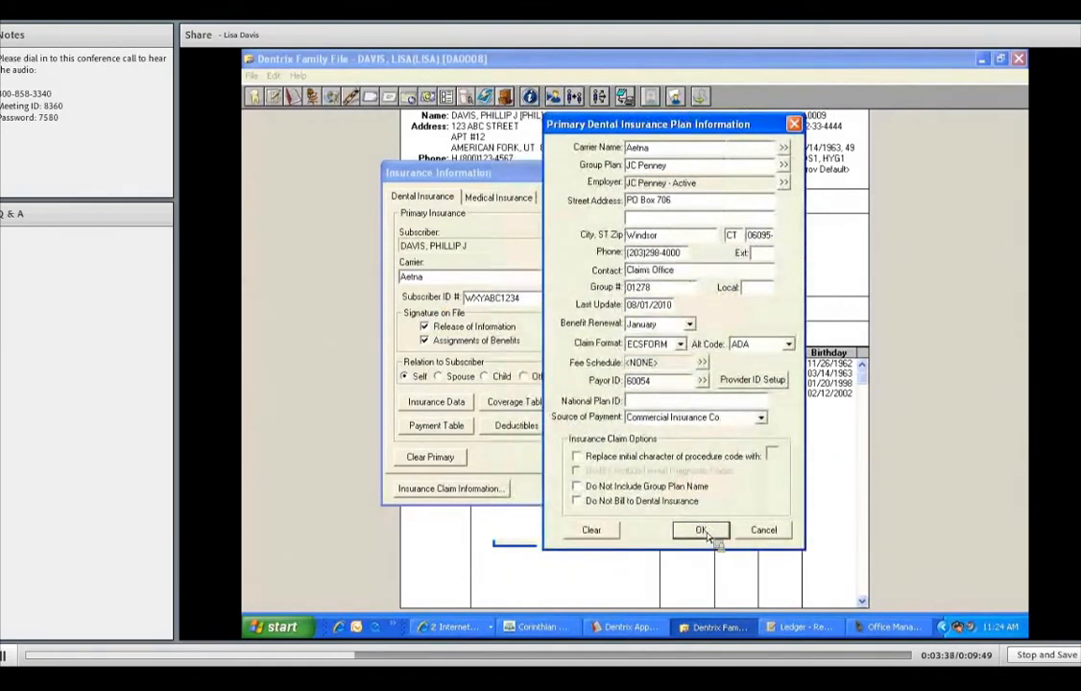
{"action": "left_click", "coordinate": [702, 531]}
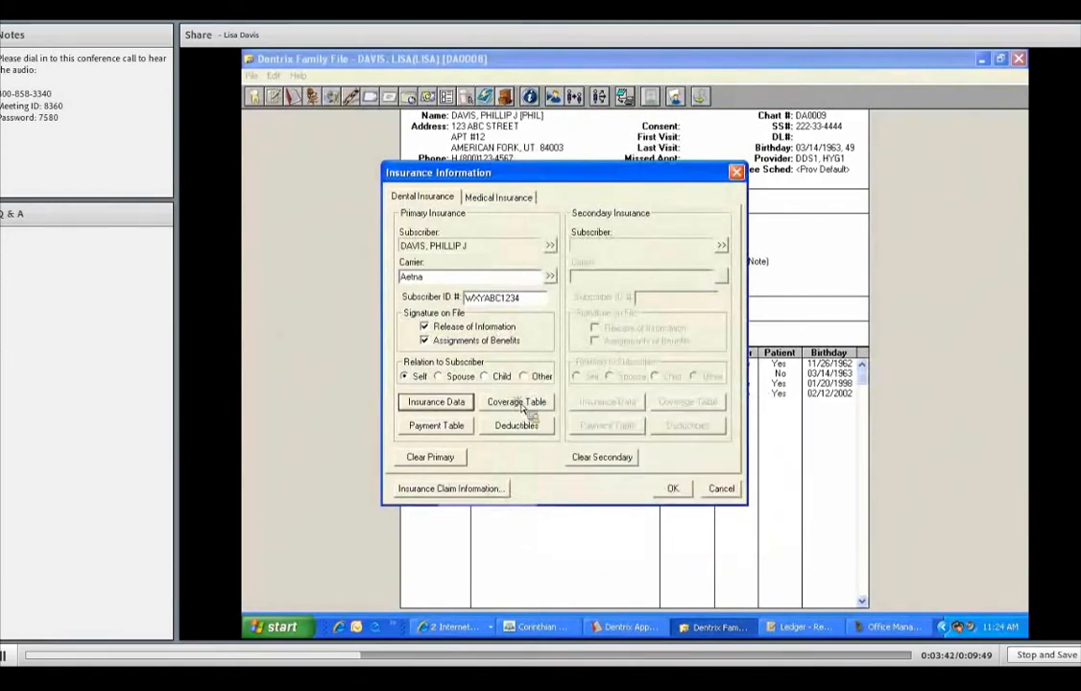
In the plan's coverage table, set the standard deductible to 50 annual individual and 150 annual family.
{"action": "left_click", "coordinate": [524, 407]}
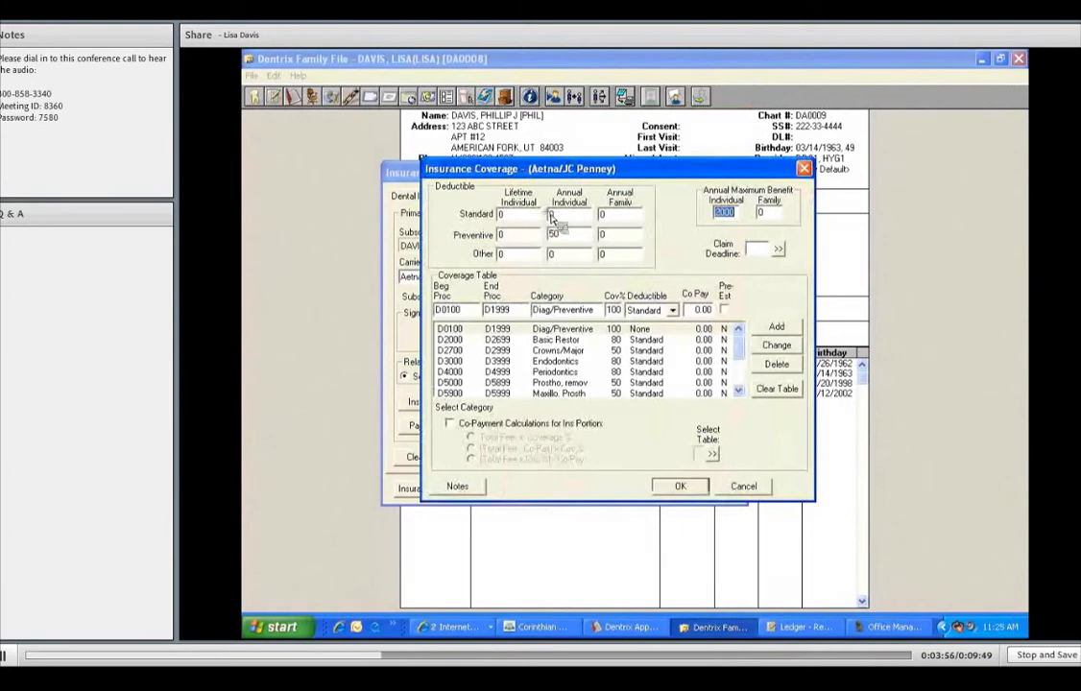
{"action": "left_click", "coordinate": [581, 220]}
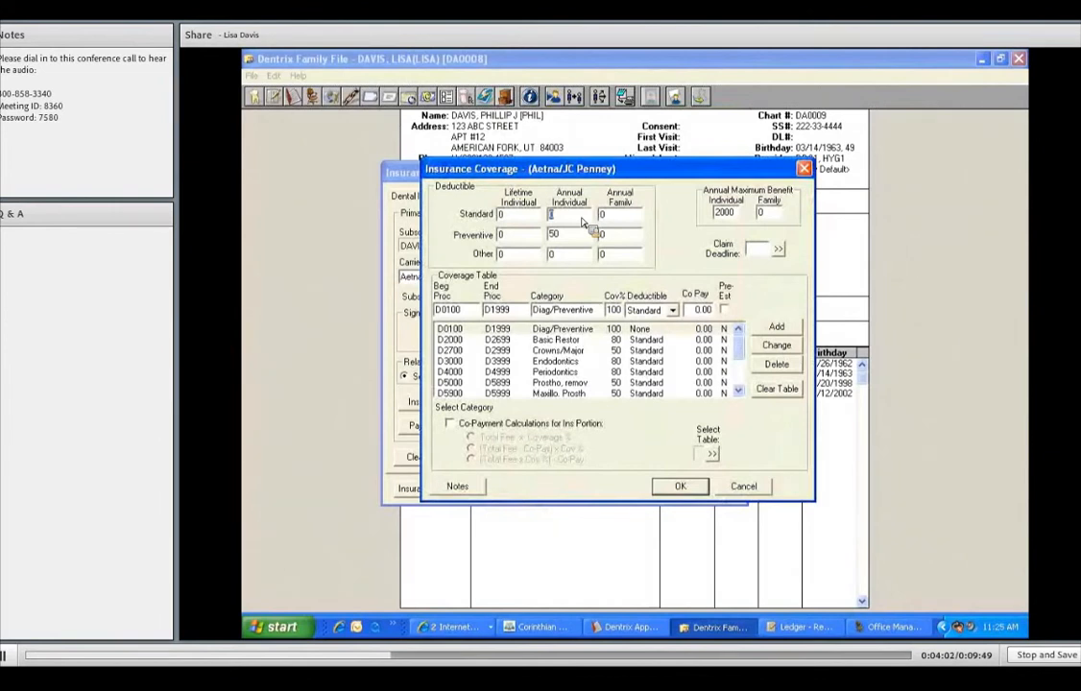
{"action": "type", "text": "50"}
{"action": "key", "text": "Tab"}
{"action": "type", "text": "150"}
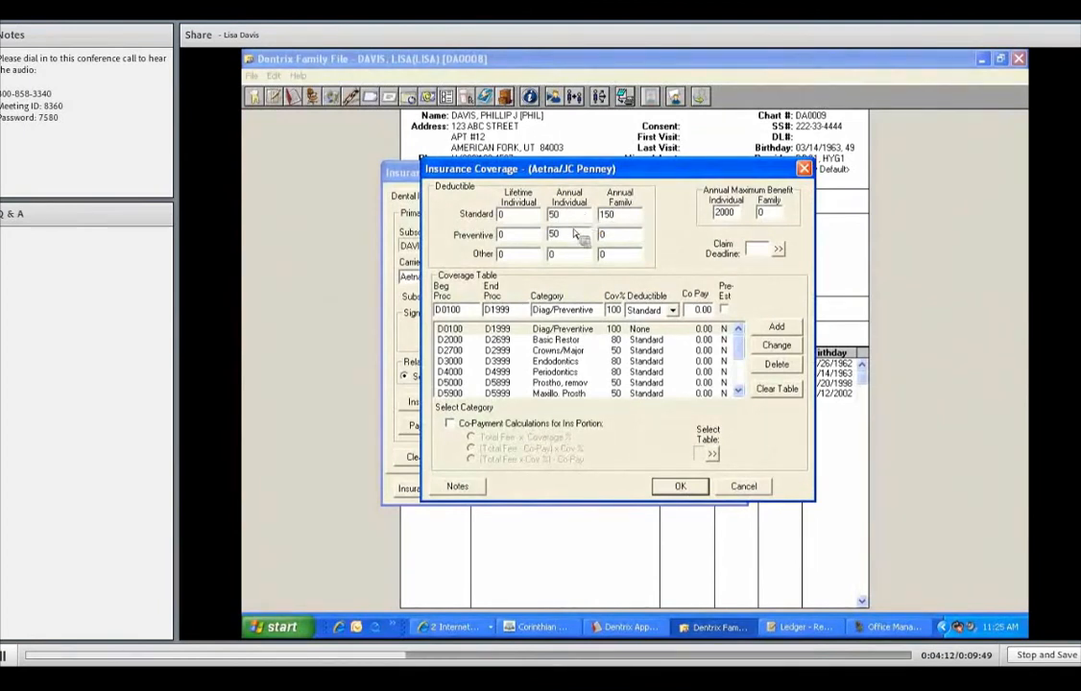
Set the preventive deductible to 25 annual individual and 75 annual family, and the individual annual maximum benefit to 2200.
{"action": "left_click_drag", "start_coordinate": [578, 238], "coordinate": [537, 241]}
{"action": "type", "text": "25"}
{"action": "left_click_drag", "start_coordinate": [610, 238], "coordinate": [588, 237]}
{"action": "type", "text": "75"}
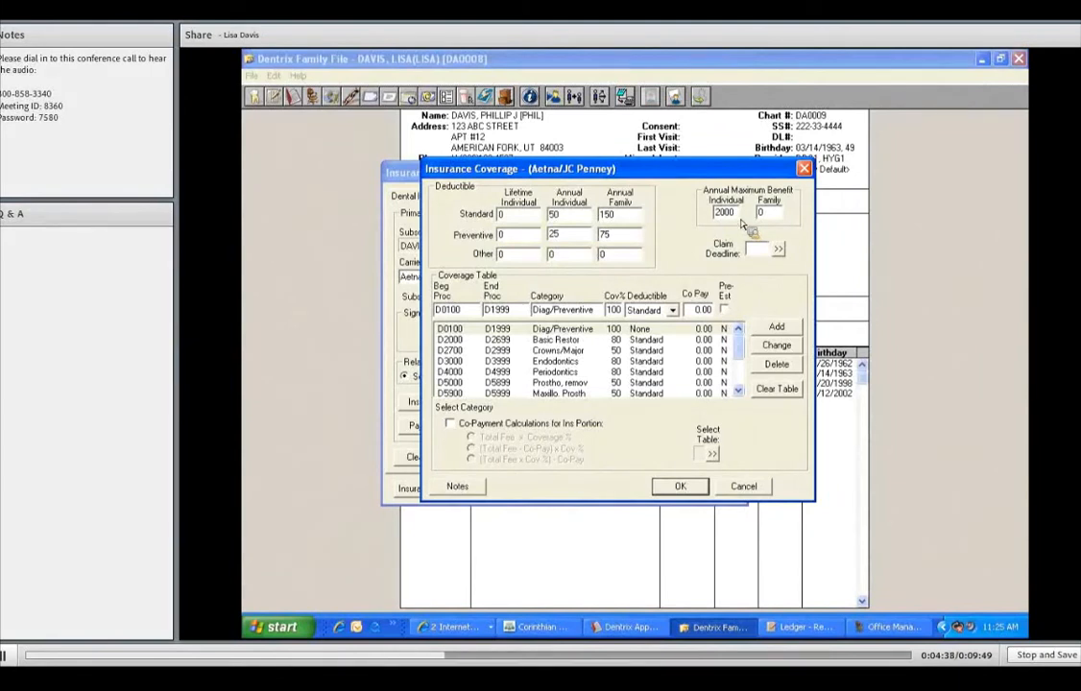
{"action": "left_click_drag", "start_coordinate": [737, 215], "coordinate": [676, 217]}
{"action": "type", "text": "2200"}
Review the coverage percentages and deductible types of the procedure categories in the coverage table.
{"action": "left_click", "coordinate": [576, 328]}
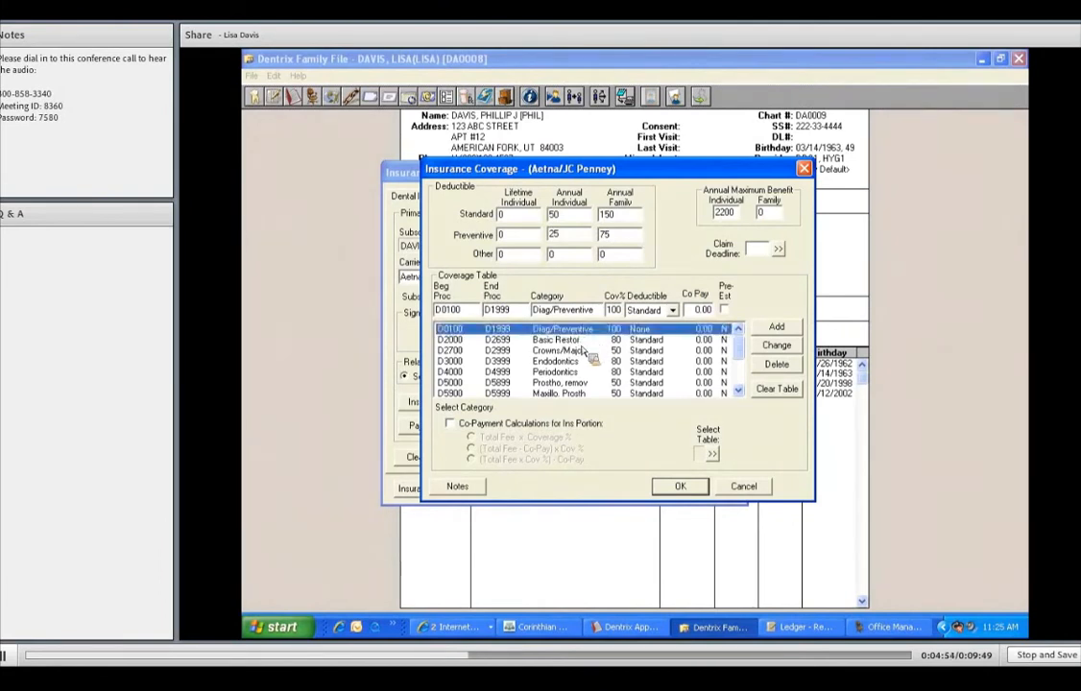
{"action": "left_click", "coordinate": [590, 362]}
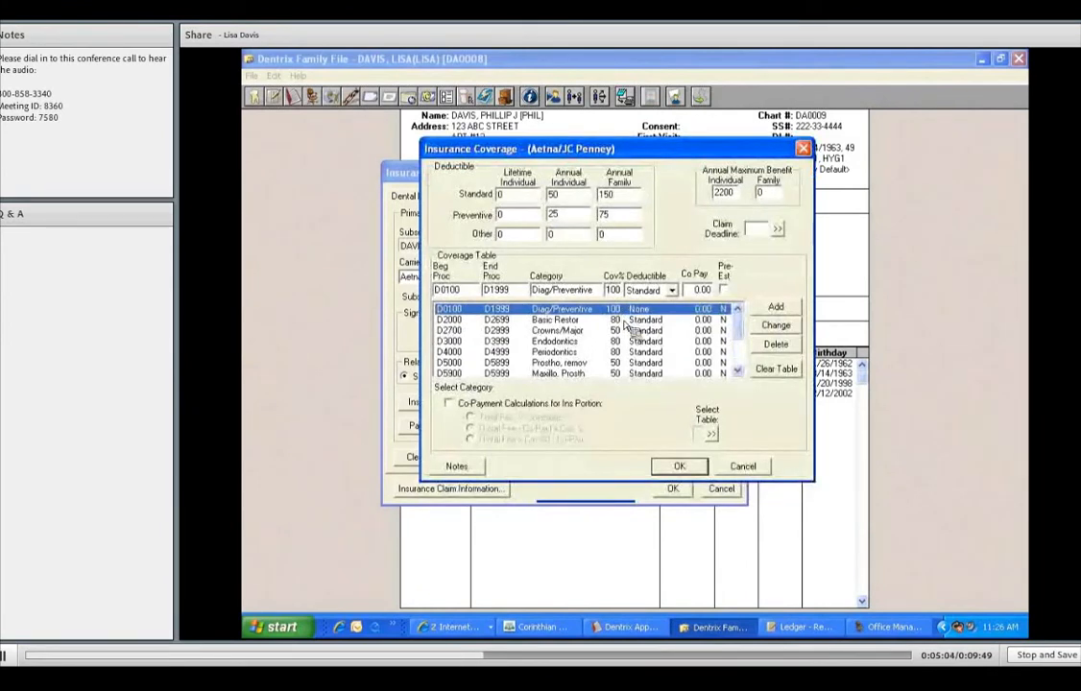
{"action": "left_click", "coordinate": [624, 320]}
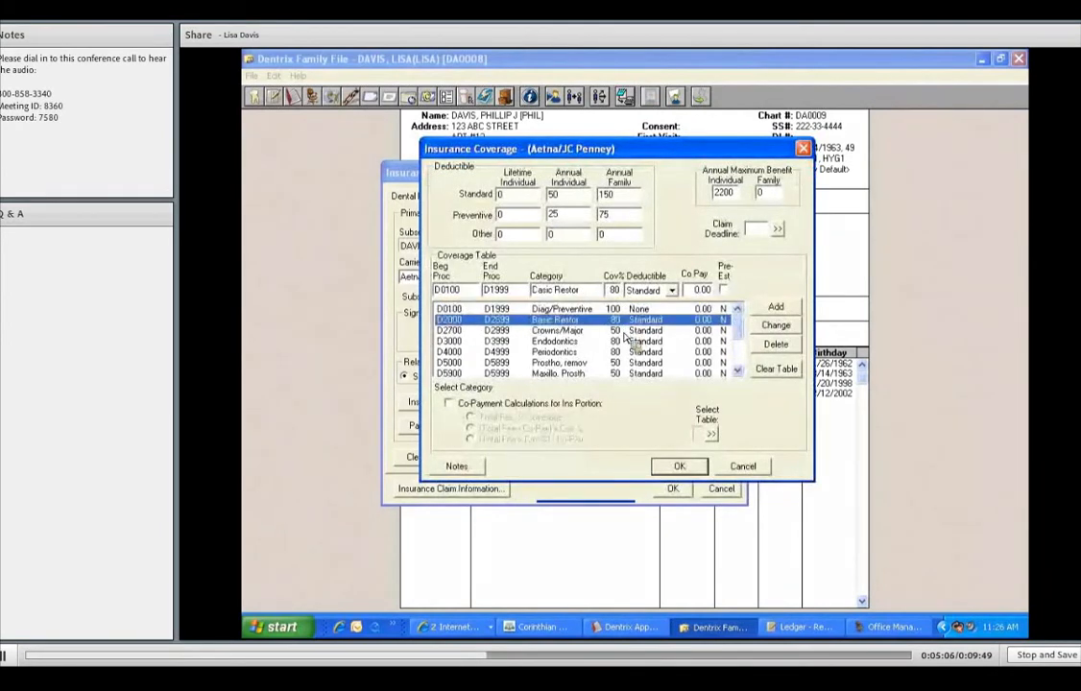
{"action": "left_click", "coordinate": [625, 332]}
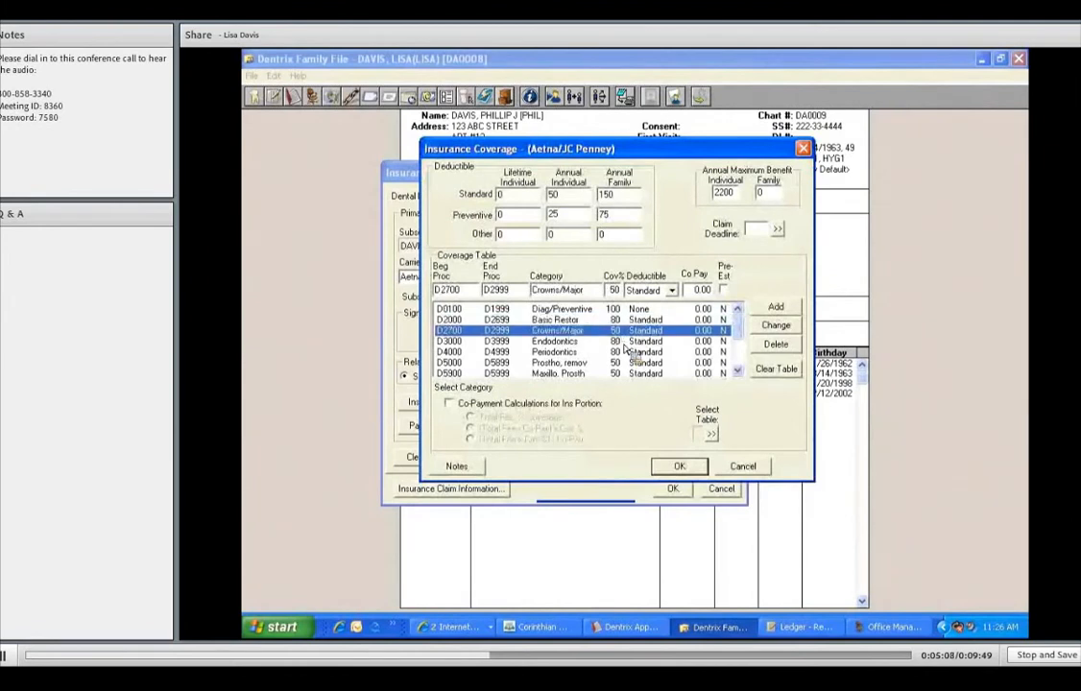
{"action": "left_click", "coordinate": [624, 352]}
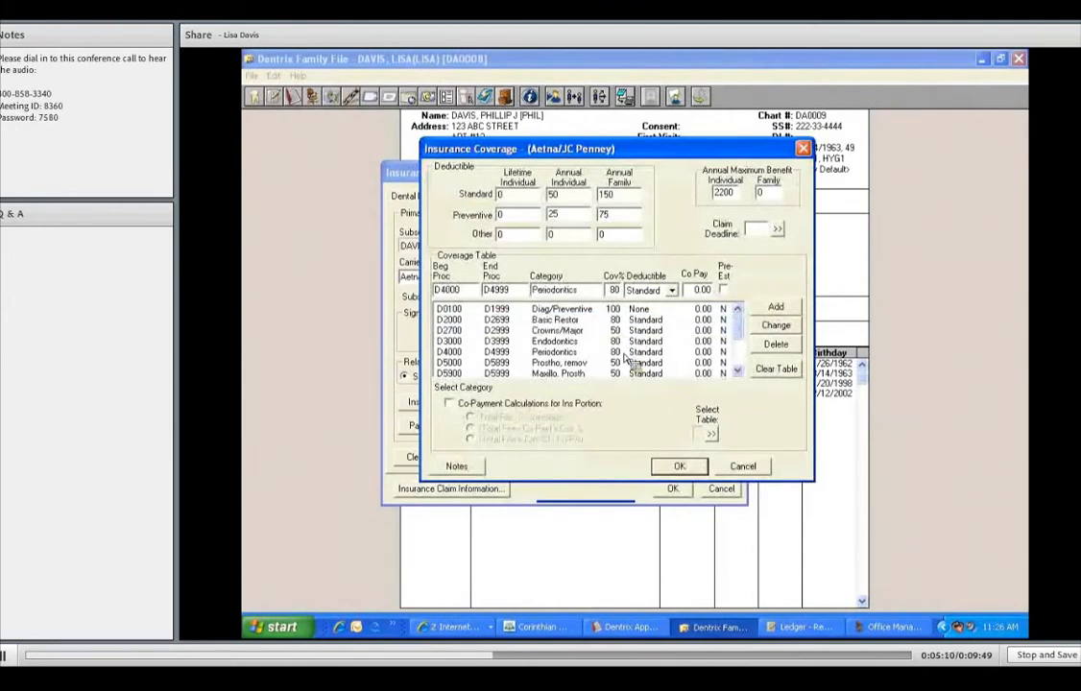
{"action": "left_click", "coordinate": [737, 353]}
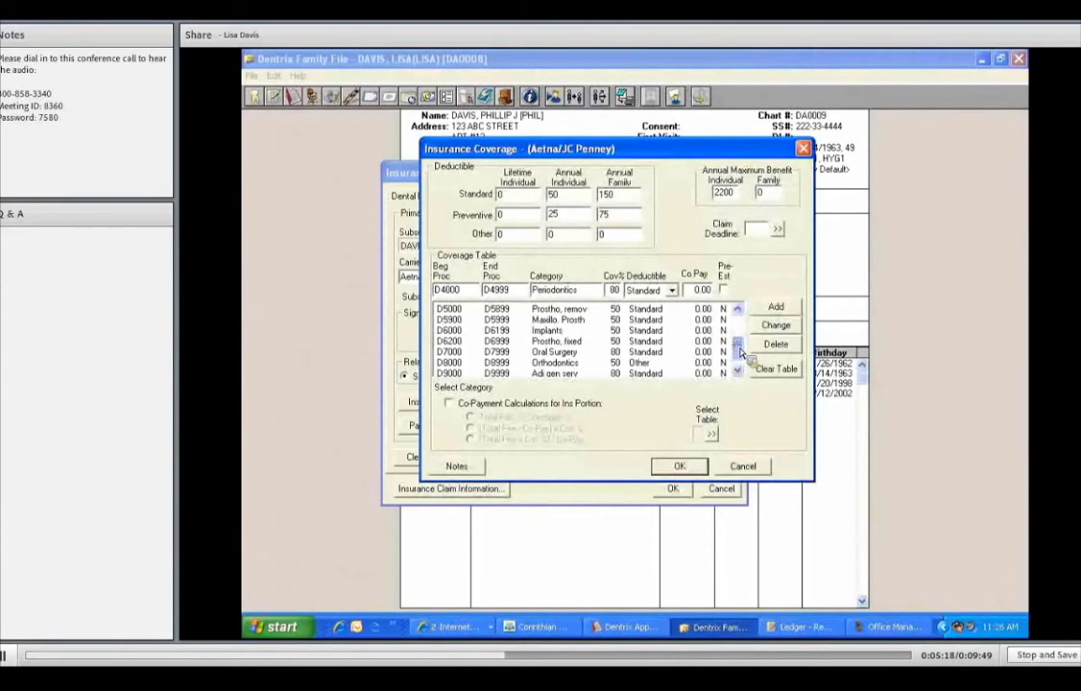
{"action": "scroll", "coordinate": [719, 353], "scroll_direction": "up", "scroll_amount": 2}
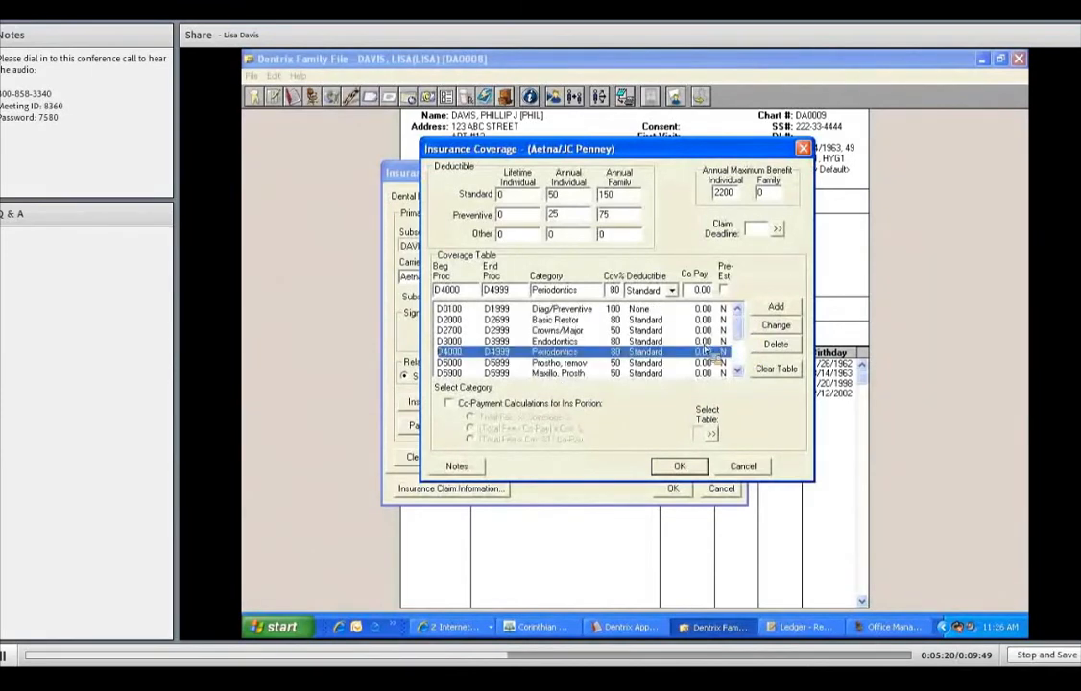
Change the Crowns/Major category coverage to 60 percent and save the edited coverage for all patients on the plan.
{"action": "left_click", "coordinate": [621, 332]}
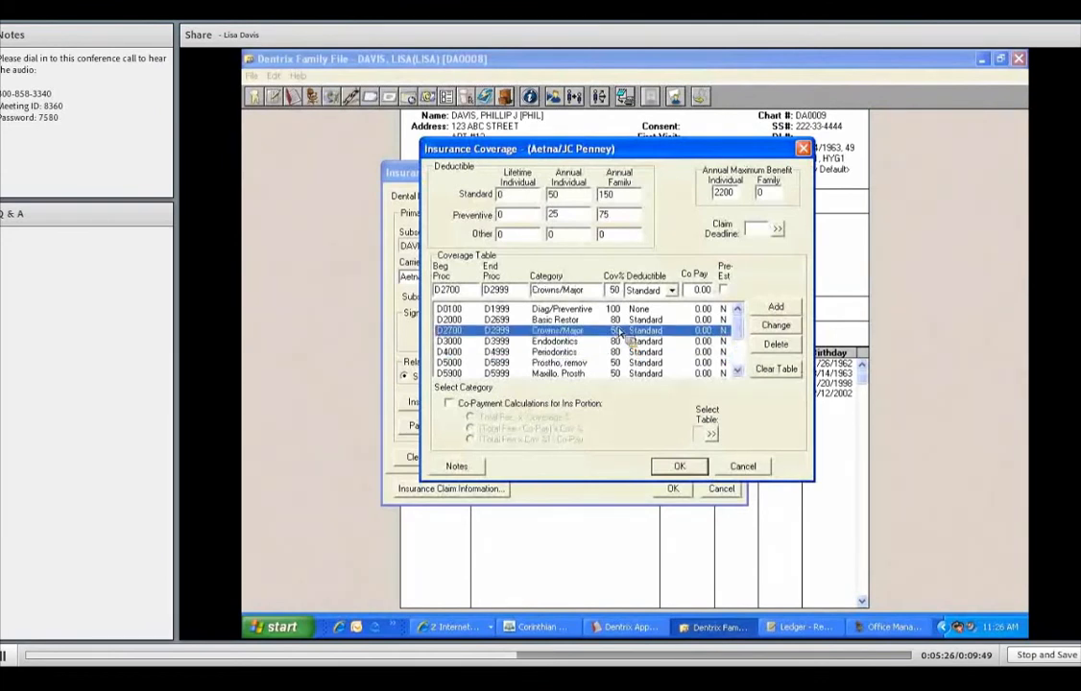
{"action": "left_click", "coordinate": [620, 291]}
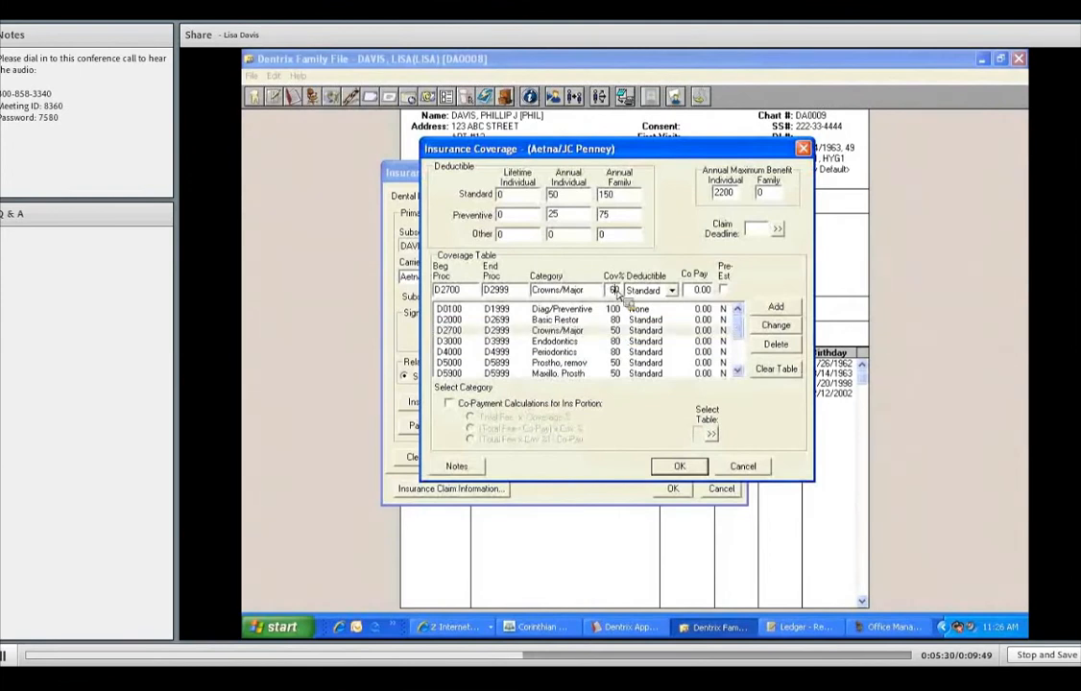
{"action": "left_click", "coordinate": [779, 327]}
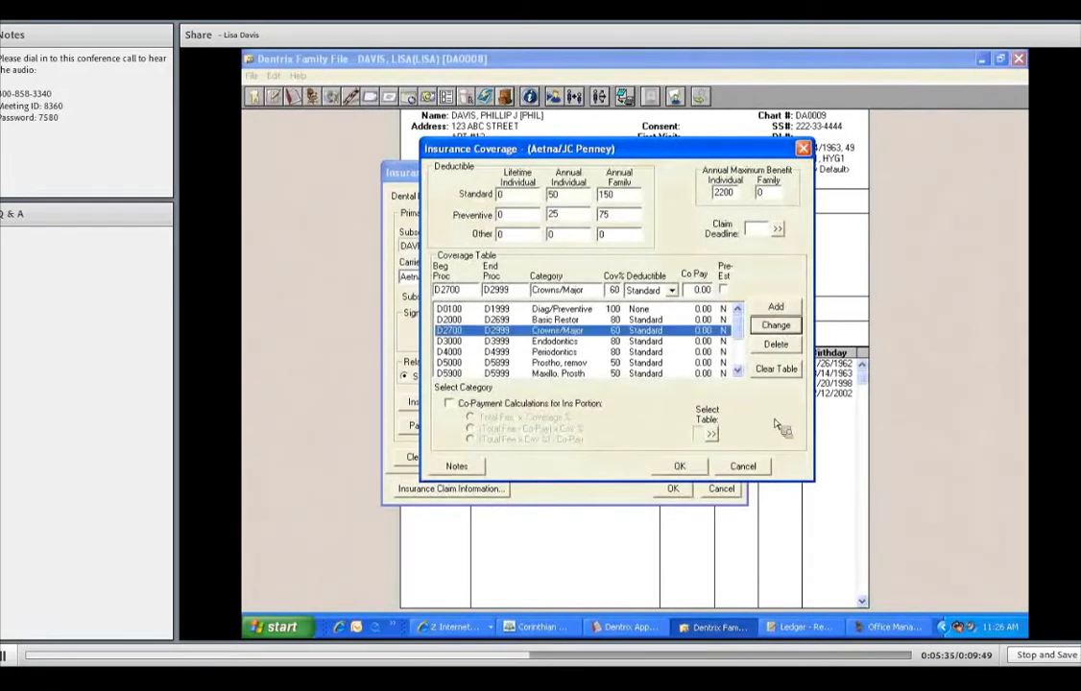
{"action": "left_click", "coordinate": [691, 466]}
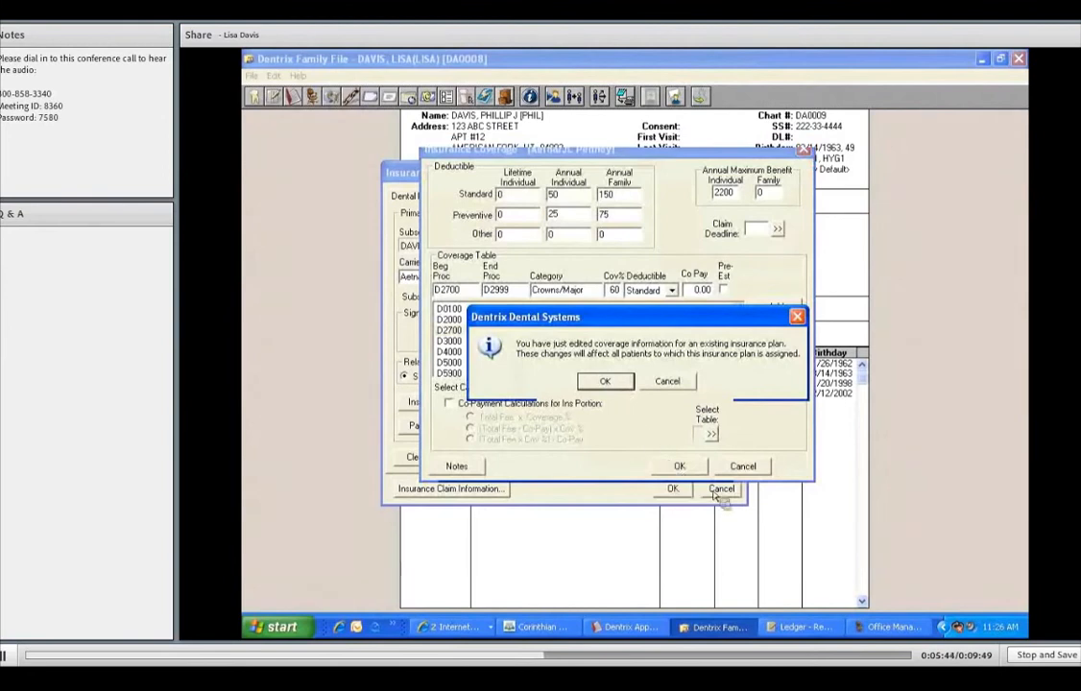
{"action": "key", "text": "Return"}
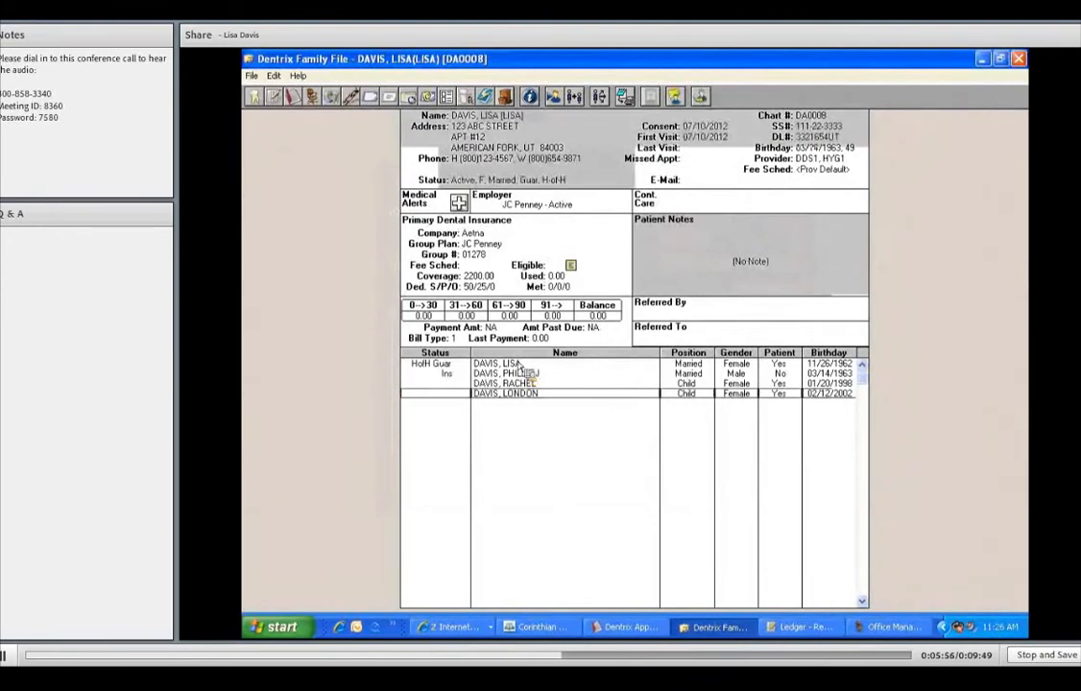
Assign the insured family member's Aetna plan as the head of household's primary dental insurance, with relation to subscriber Spouse.
{"action": "double_click", "coordinate": [525, 251]}
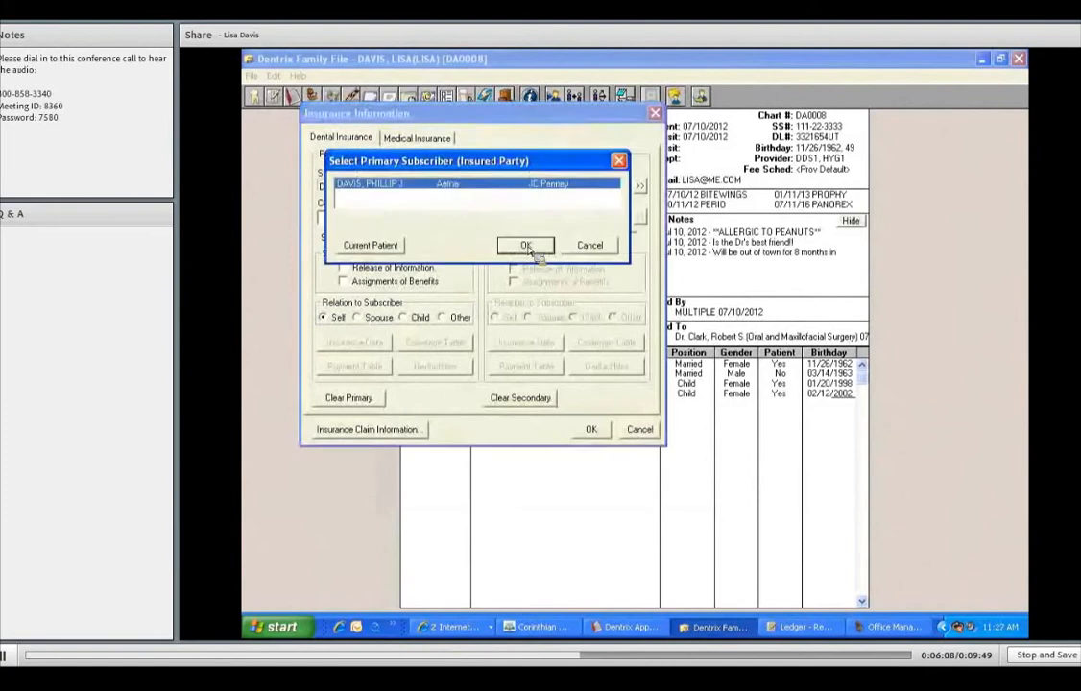
{"action": "key", "text": "Return"}
{"action": "left_click", "coordinate": [376, 319]}
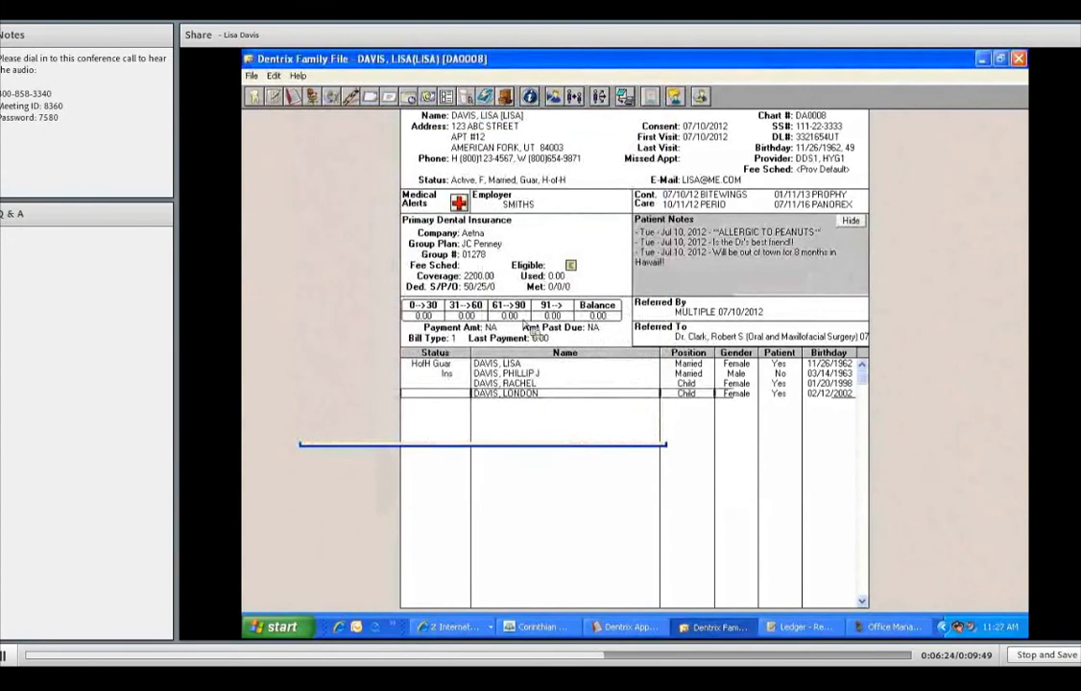
Assign the insured parent's Aetna plan as the older child's primary dental insurance, with relation to subscriber Child.
{"action": "double_click", "coordinate": [526, 240]}
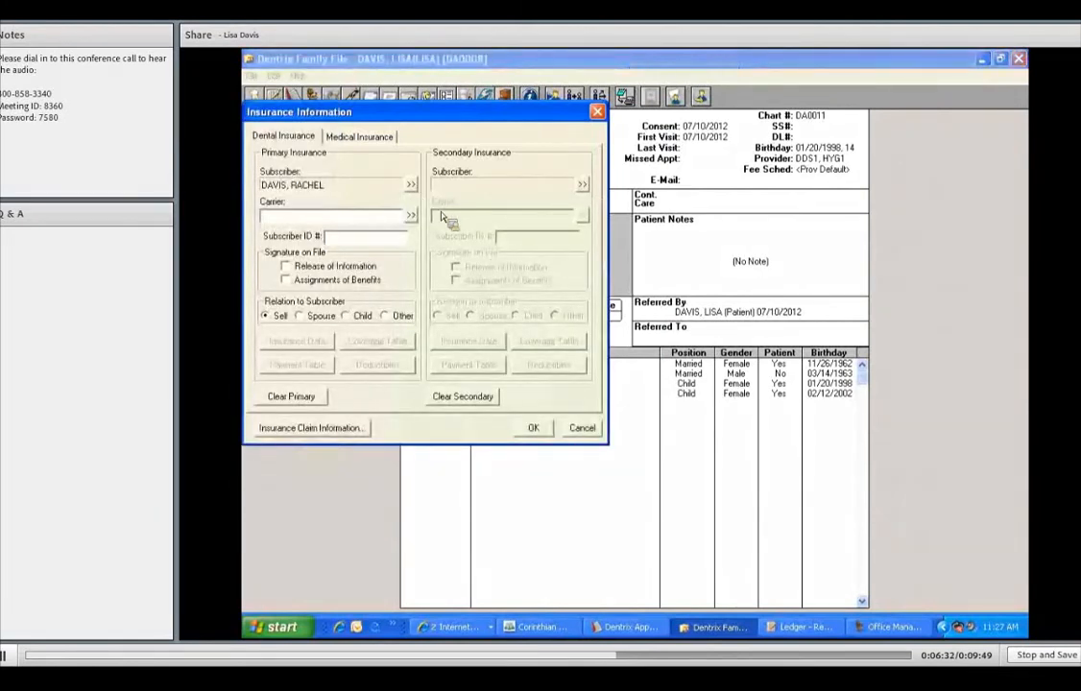
{"action": "left_click", "coordinate": [412, 185]}
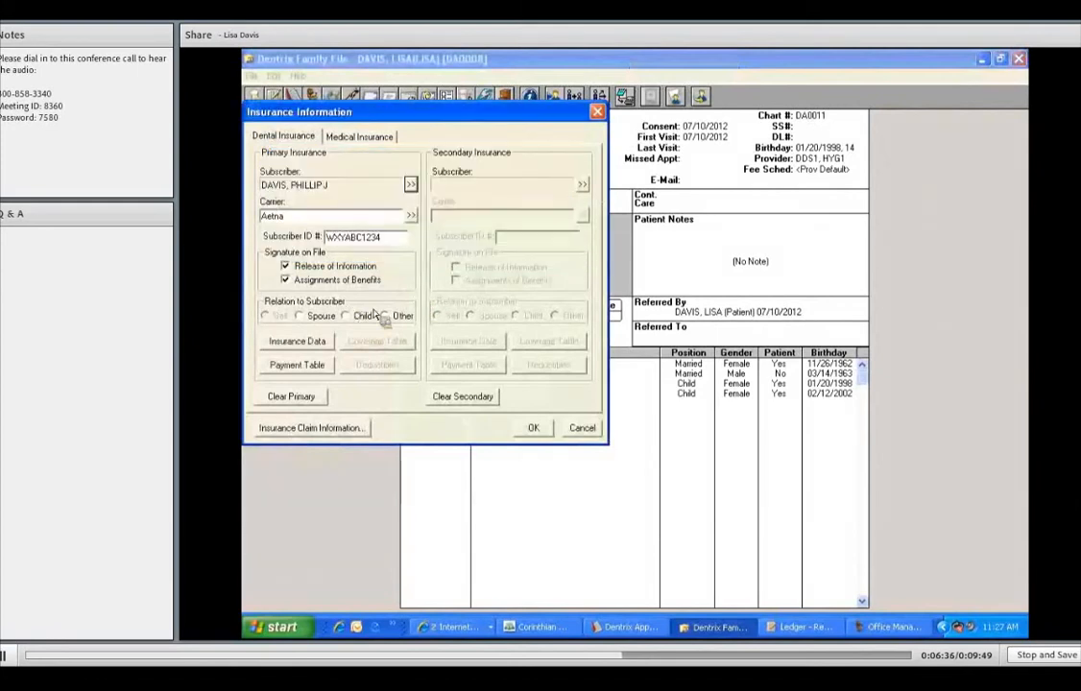
{"action": "left_click", "coordinate": [345, 316]}
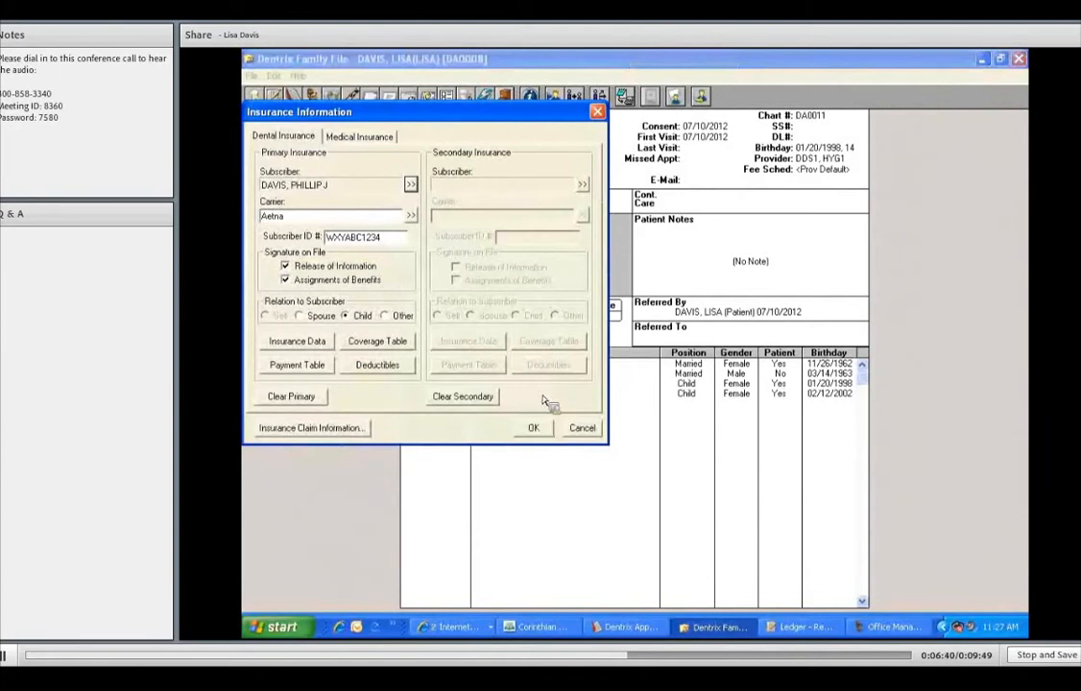
{"action": "left_click", "coordinate": [533, 428]}
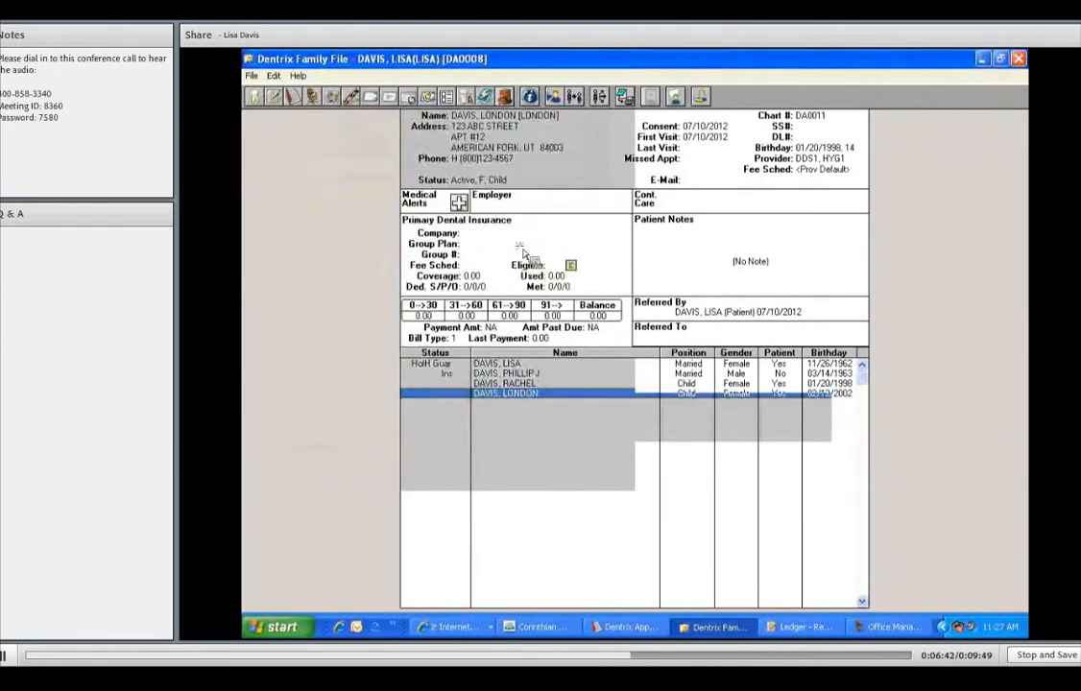
Assign the insured parent's Aetna plan as the younger child's primary dental insurance, and check the older child's record.
{"action": "double_click", "coordinate": [441, 233]}
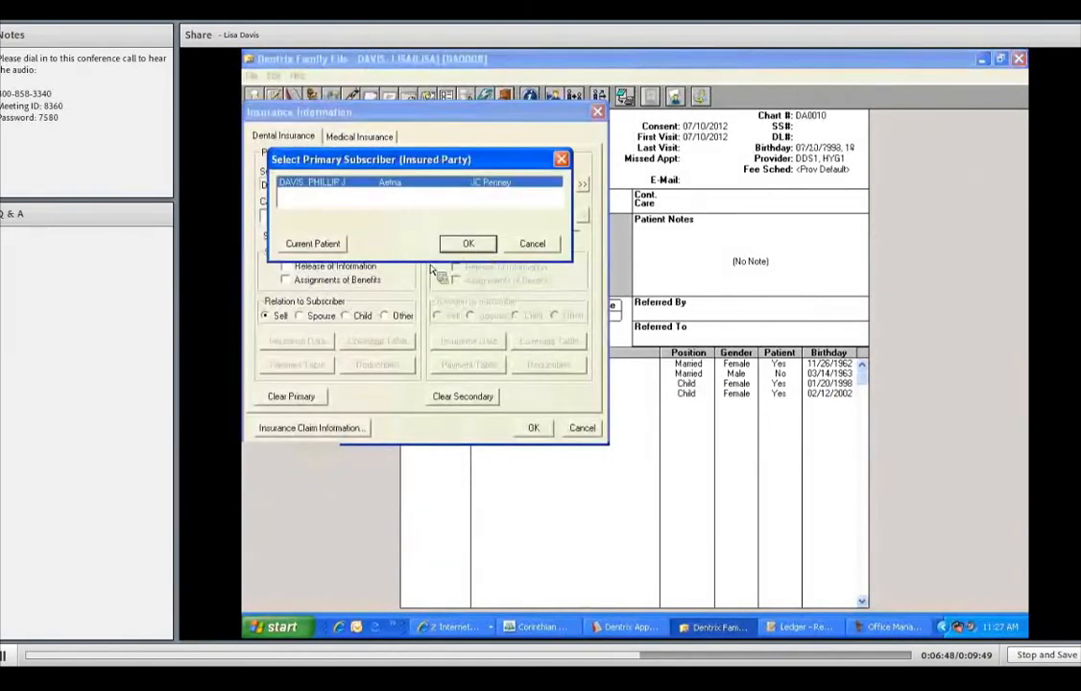
{"action": "left_click", "coordinate": [542, 429]}
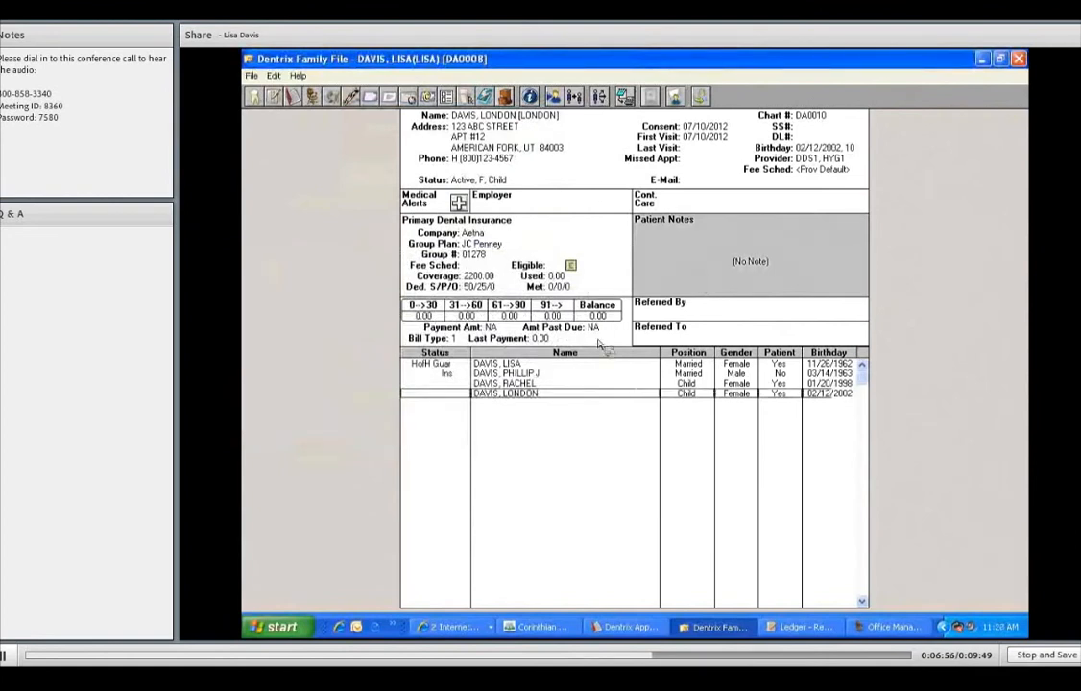
{"action": "left_click", "coordinate": [536, 382]}
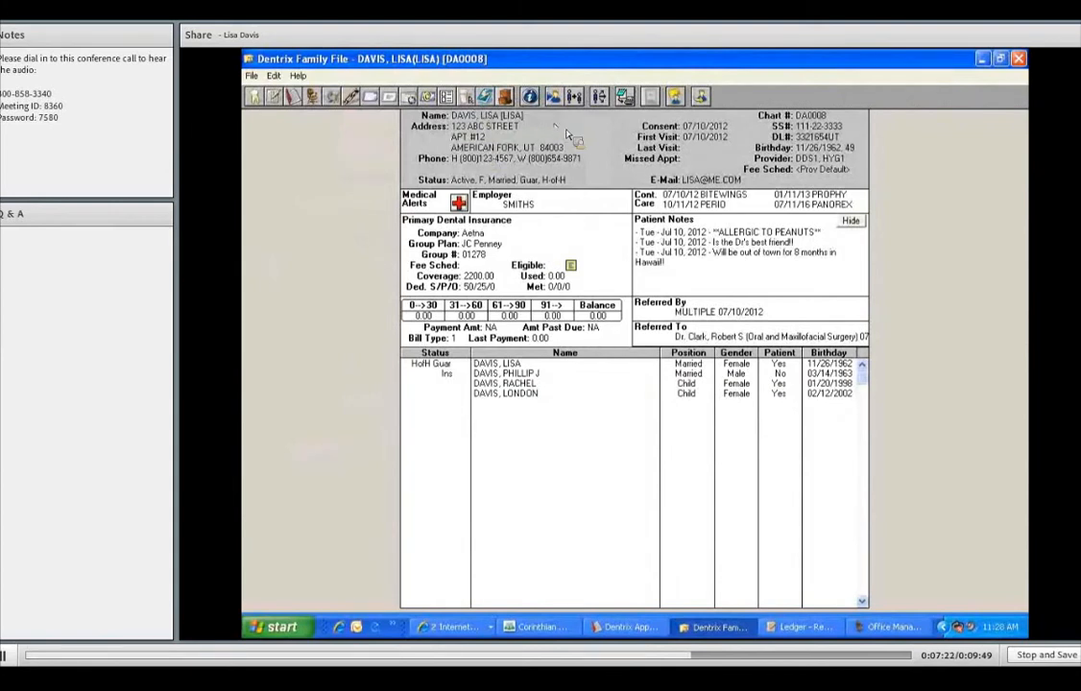
Make the head of household the subscriber of her own primary dental insurance and search for the carrier METLIFE.
{"action": "double_click", "coordinate": [566, 222]}
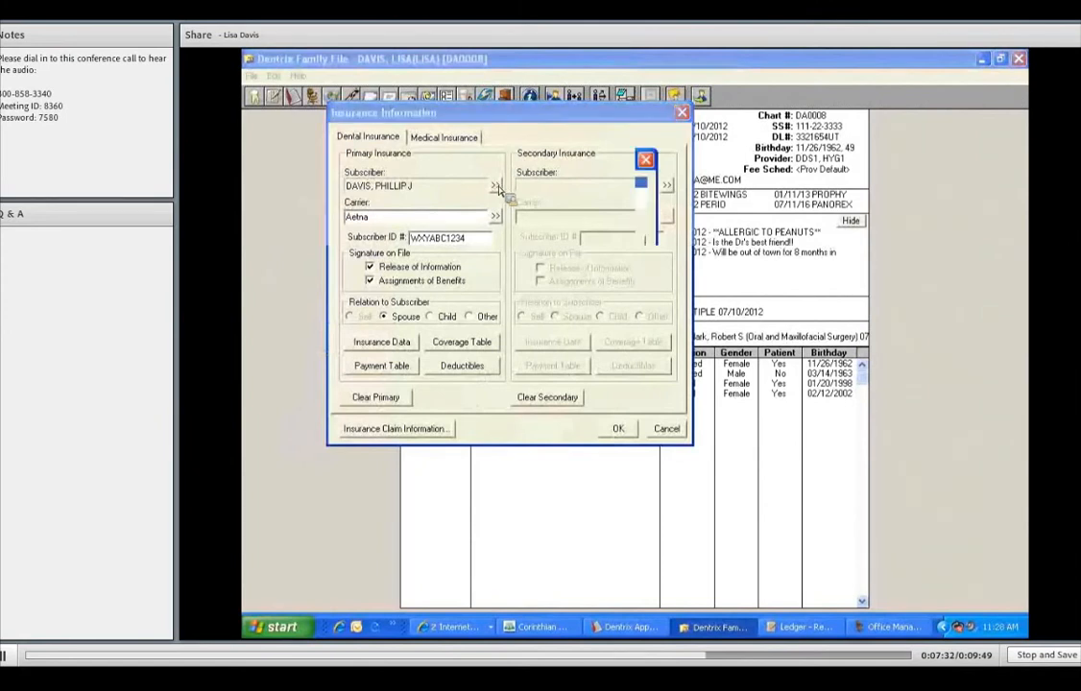
{"action": "left_click", "coordinate": [406, 249]}
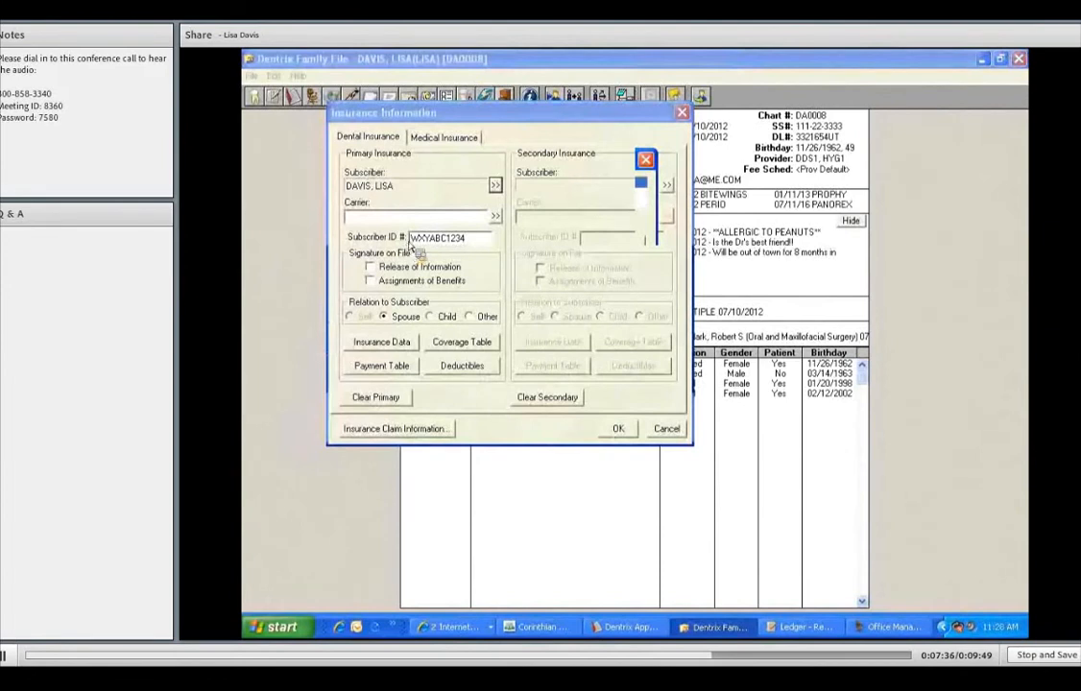
{"action": "left_click", "coordinate": [363, 222]}
{"action": "type", "text": "METLIFE"}
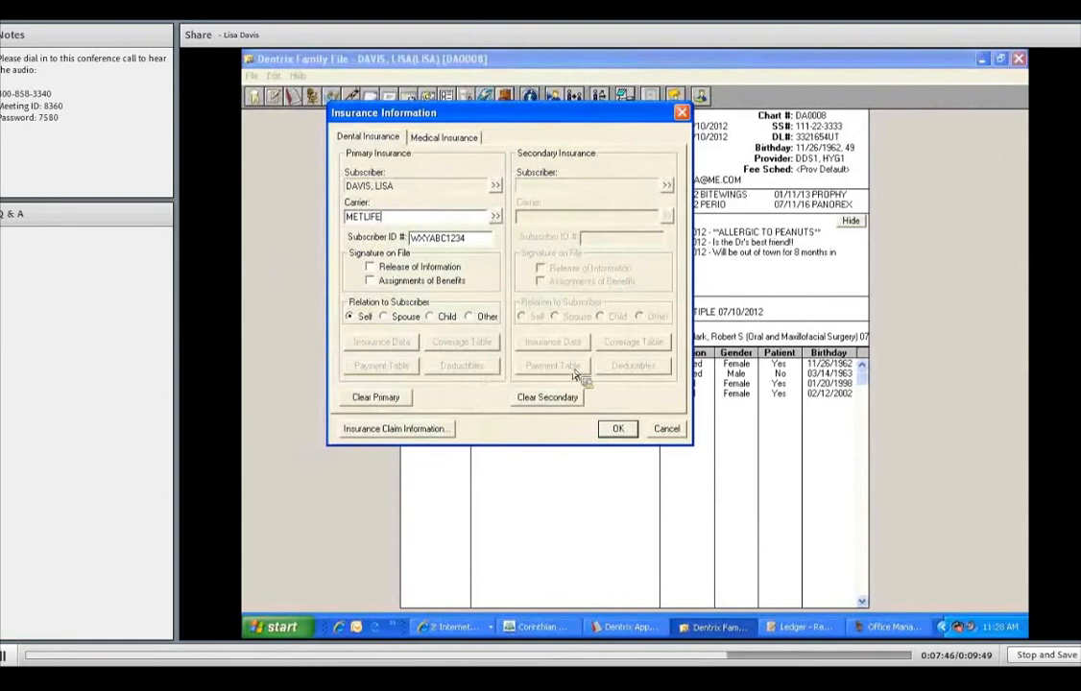
{"action": "key", "text": "Tab"}
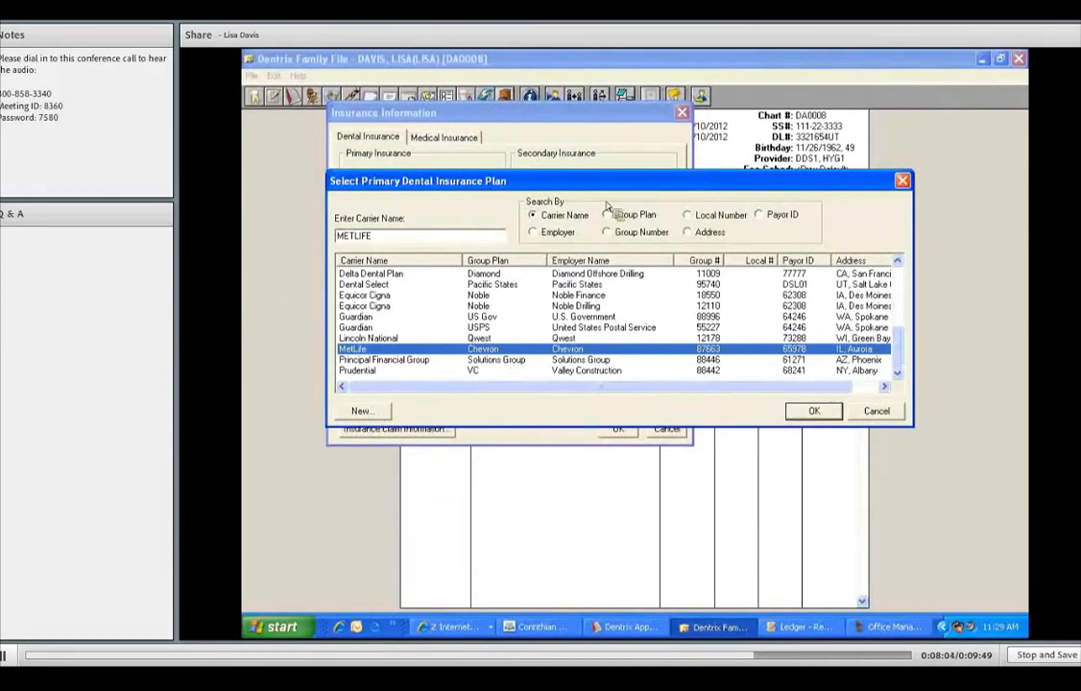
Start a new dental insurance plan with carrier METLIFE DENTAL, group plan SMITH'S PLAN B and employer SMITHS.
{"action": "left_click_drag", "start_coordinate": [616, 182], "coordinate": [612, 136]}
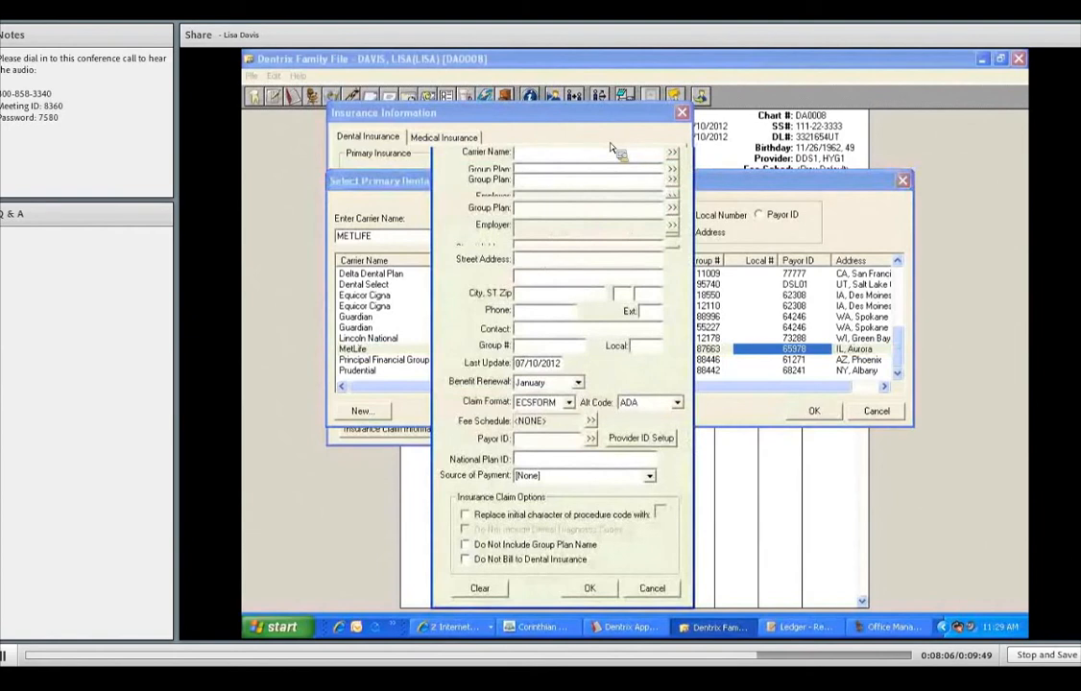
{"action": "type", "text": "METLIFE DENTAL"}
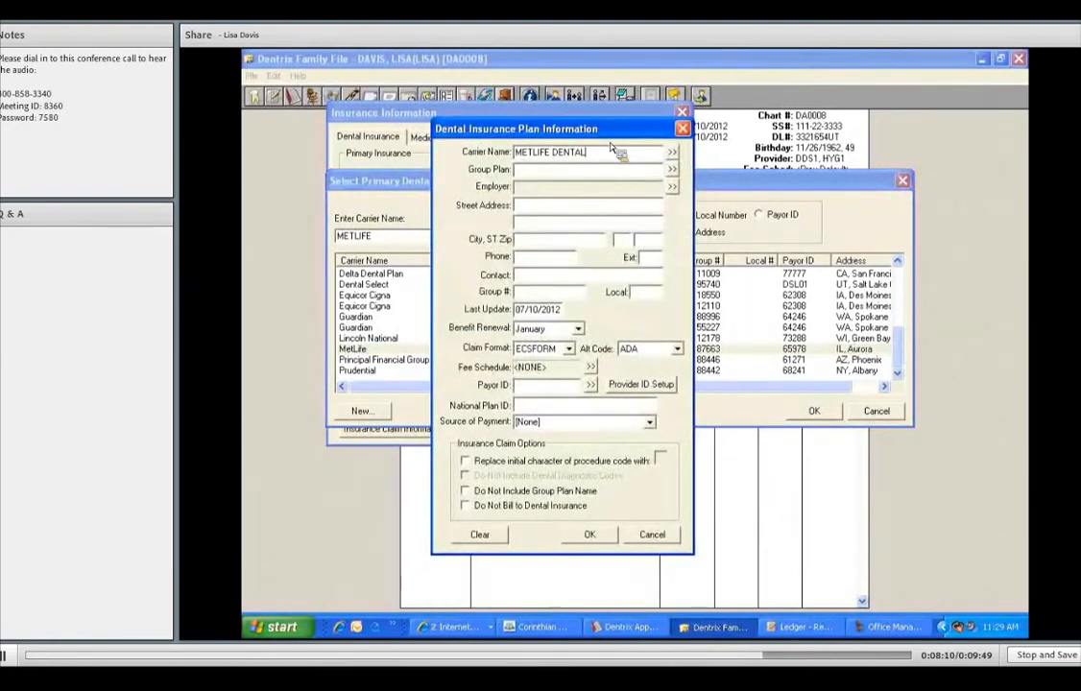
{"action": "key", "text": "Tab"}
{"action": "type", "text": "SMITH'S PLAN B"}
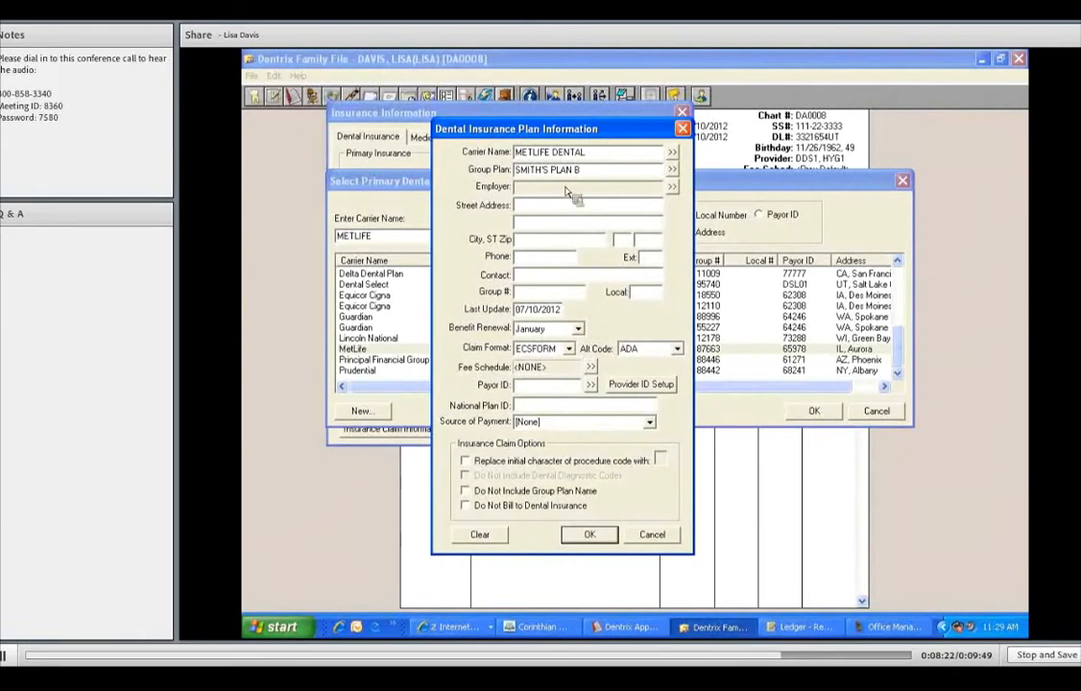
{"action": "left_click", "coordinate": [672, 188]}
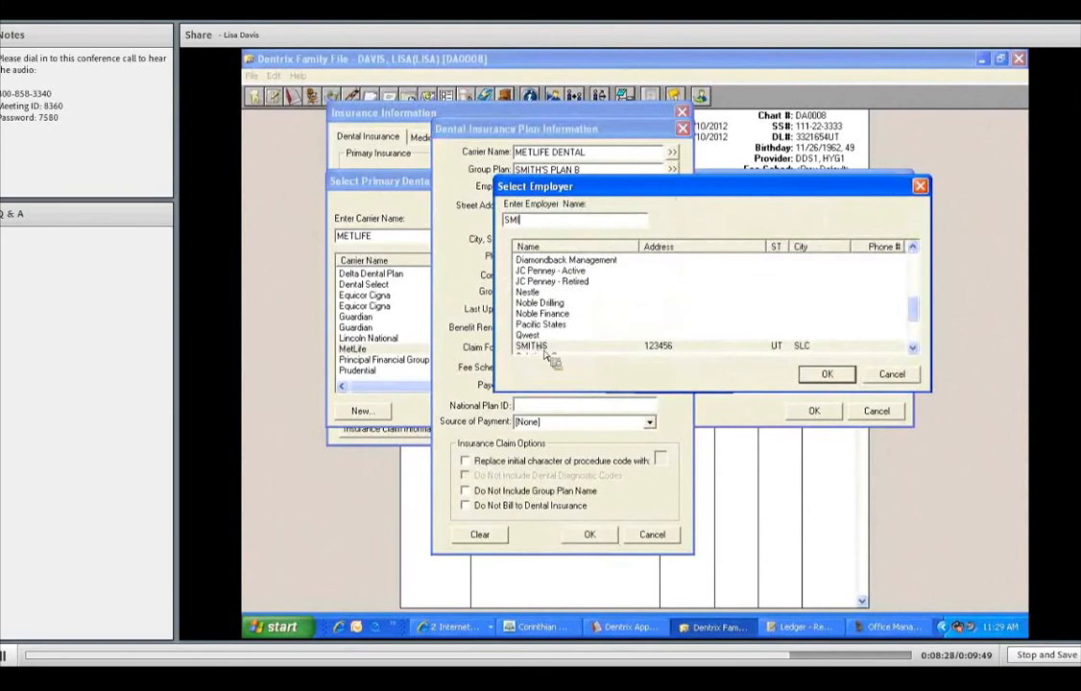
{"action": "type", "text": "TH"}
{"action": "left_click", "coordinate": [820, 375]}
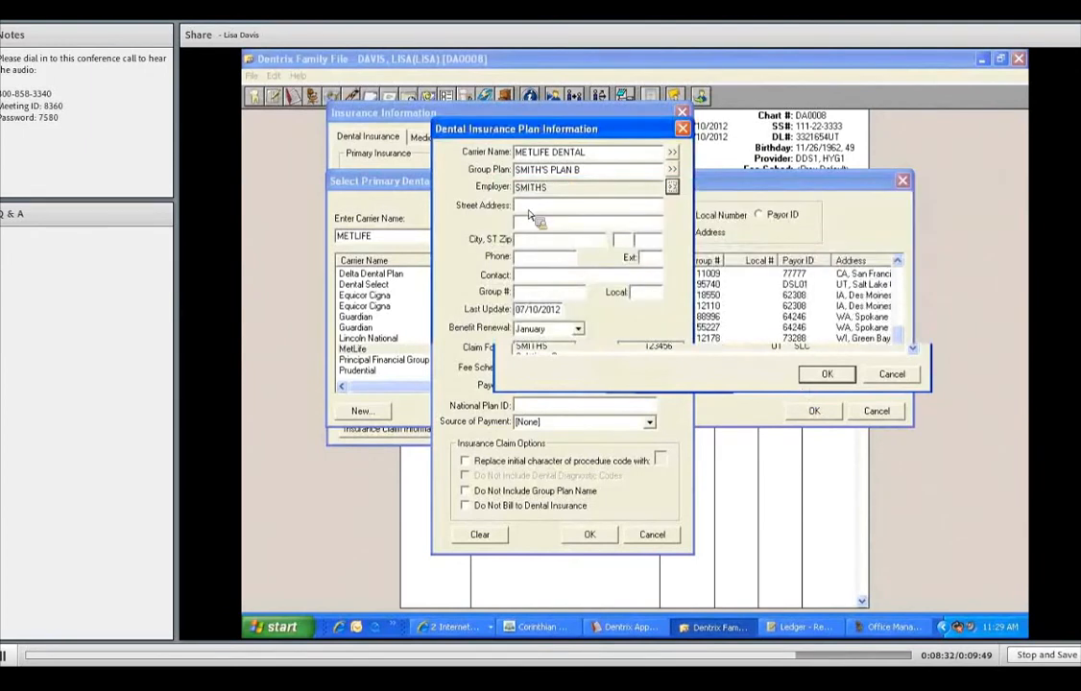
Enter the new plan's mailing address, including street, city, state and ZIP code, and its phone number.
{"action": "left_click", "coordinate": [530, 214]}
{"action": "type", "text": "PO BOX 12345"}
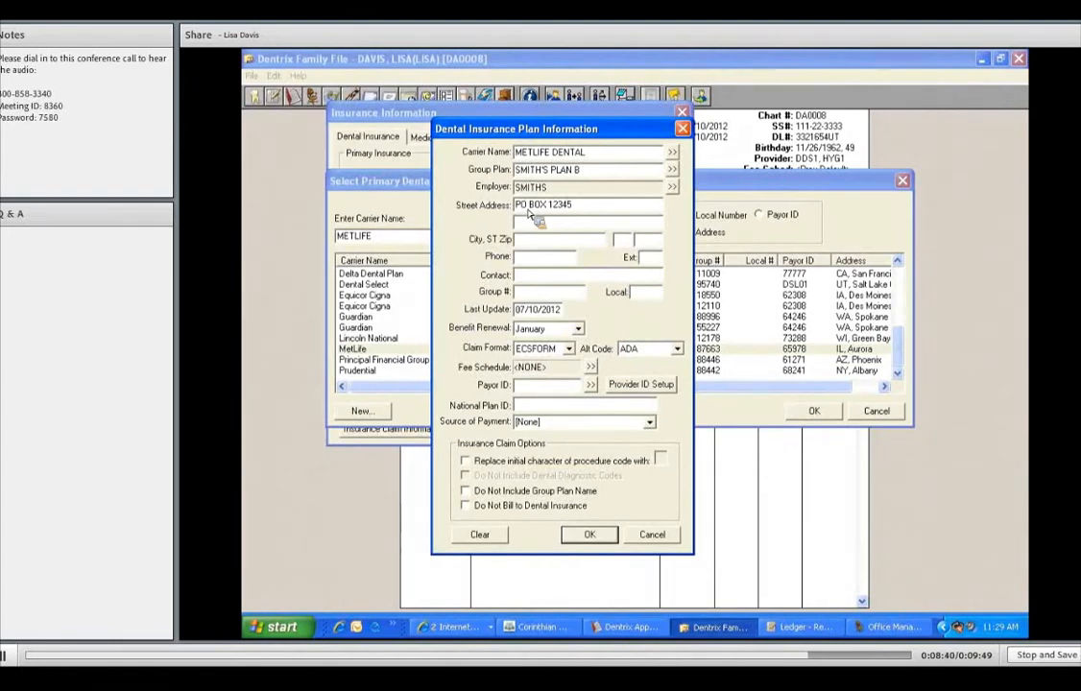
{"action": "key", "text": "Tab"}
{"action": "key", "text": "Tab"}
{"action": "type", "text": "OREM"}
{"action": "key", "text": "Tab"}
{"action": "type", "text": "UT"}
{"action": "key", "text": "Tab"}
{"action": "type", "text": "84123"}
{"action": "key", "text": "Tab"}
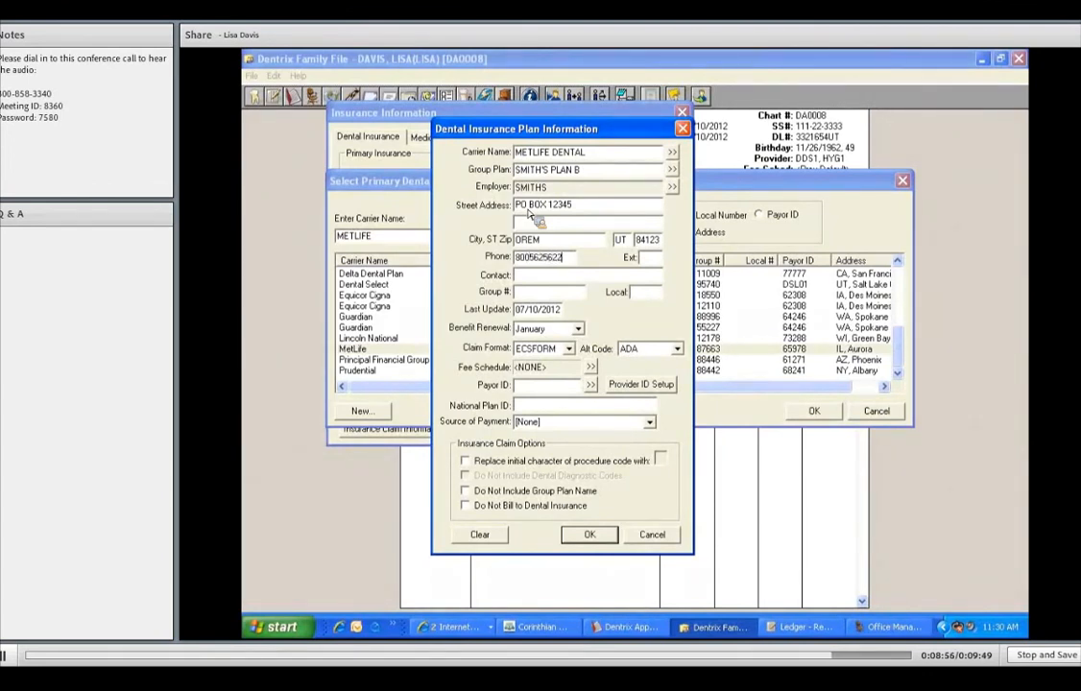
Enter the new plan's contact name and group number, and save the plan.
{"action": "key", "text": "Tab"}
{"action": "key", "text": "Tab"}
{"action": "type", "text": "SA"}
{"action": "type", "text": "SAN"}
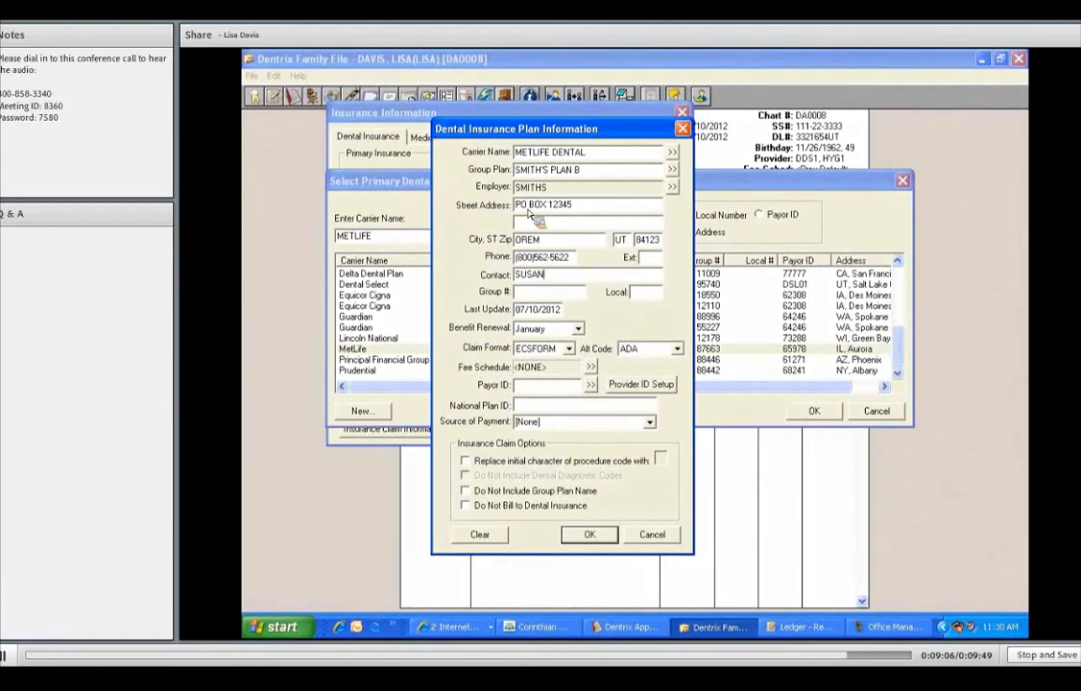
{"action": "key", "text": "Tab"}
{"action": "type", "text": "987654"}
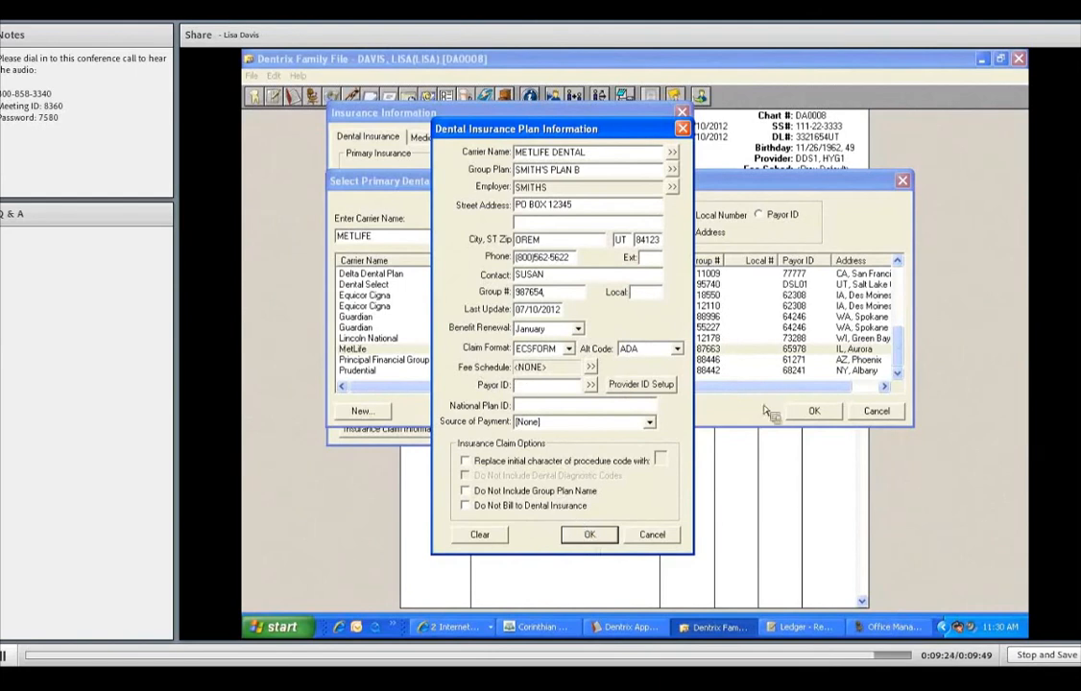
{"action": "key", "text": "Return"}
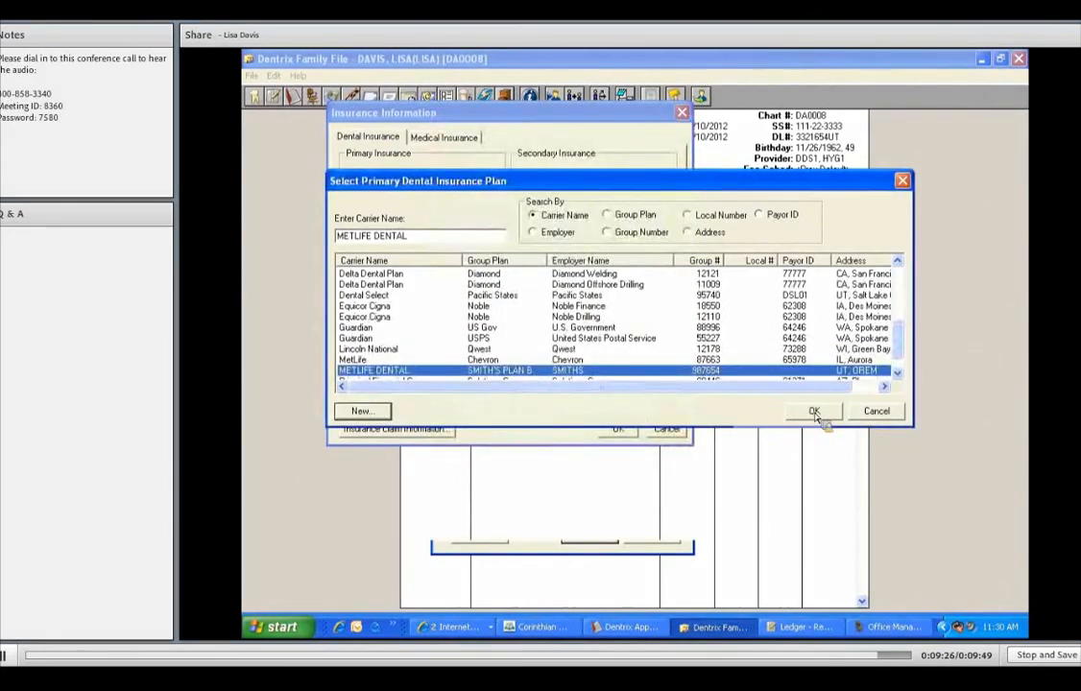
Assign the METLIFE DENTAL plan as the head of household's primary insurance, and select the younger child's record.
{"action": "left_click", "coordinate": [814, 414]}
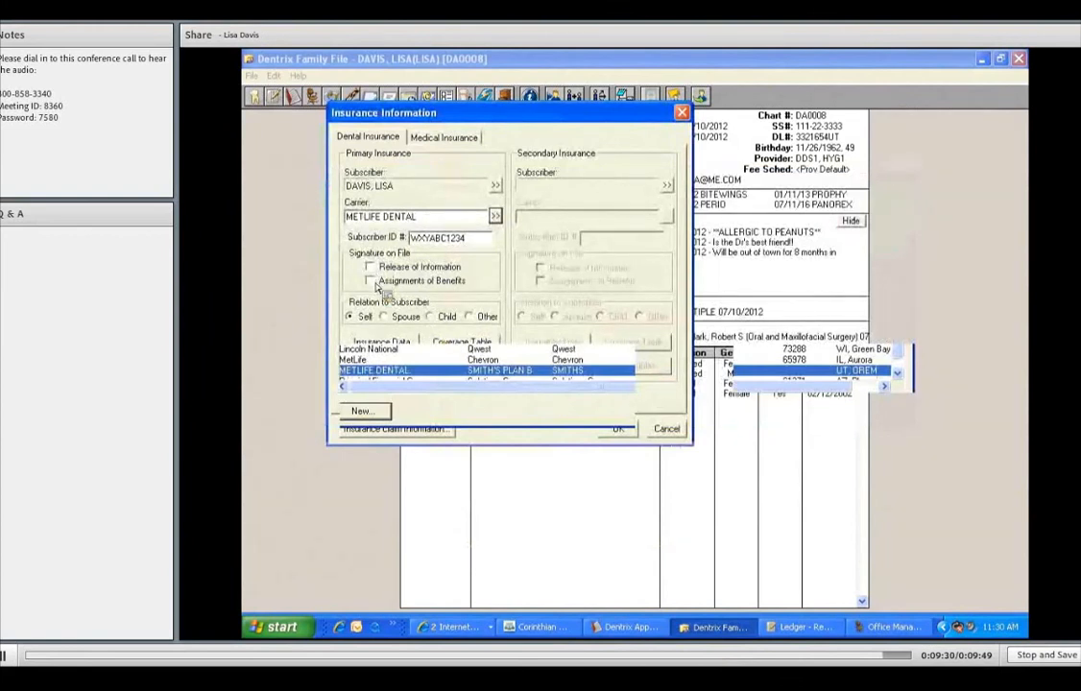
{"action": "left_click", "coordinate": [619, 431]}
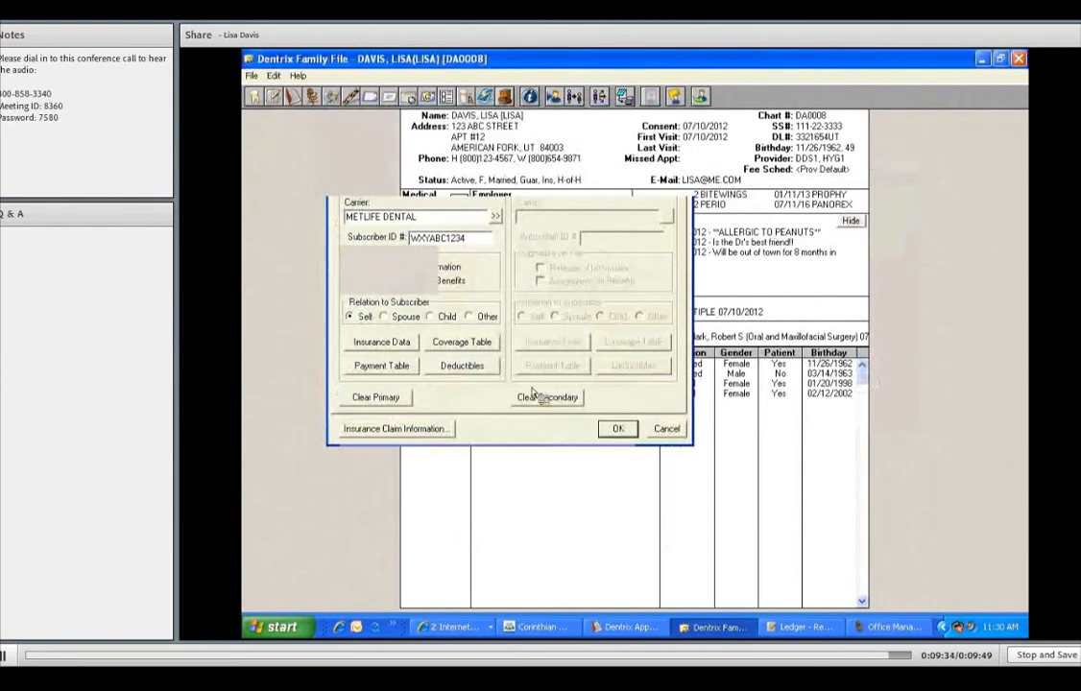
{"action": "left_click", "coordinate": [534, 393]}
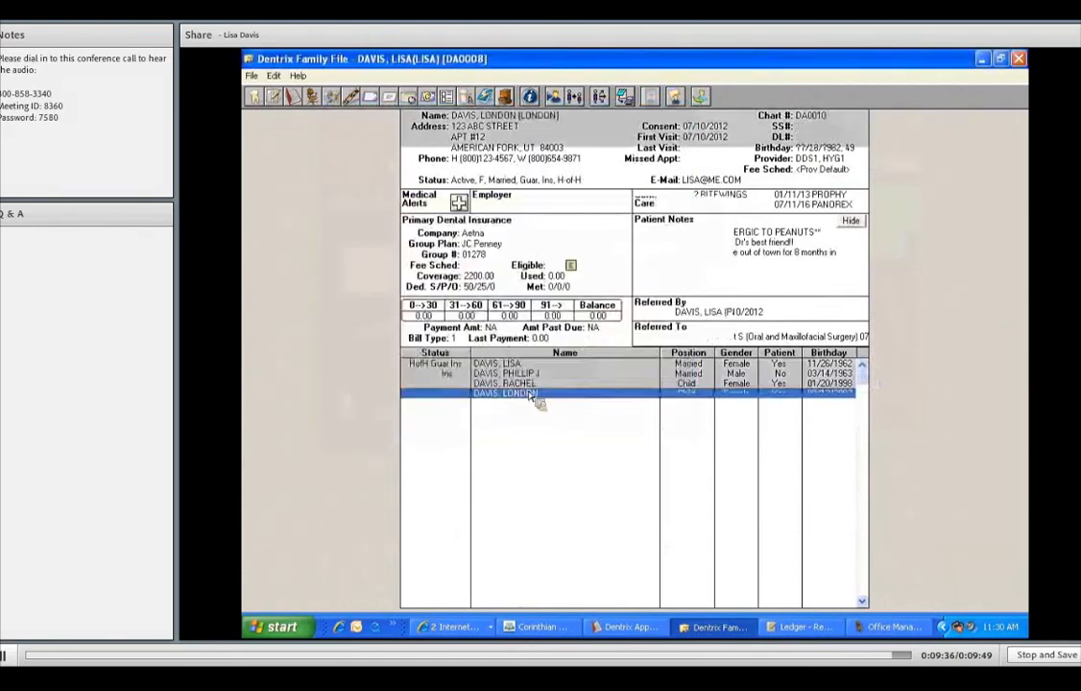